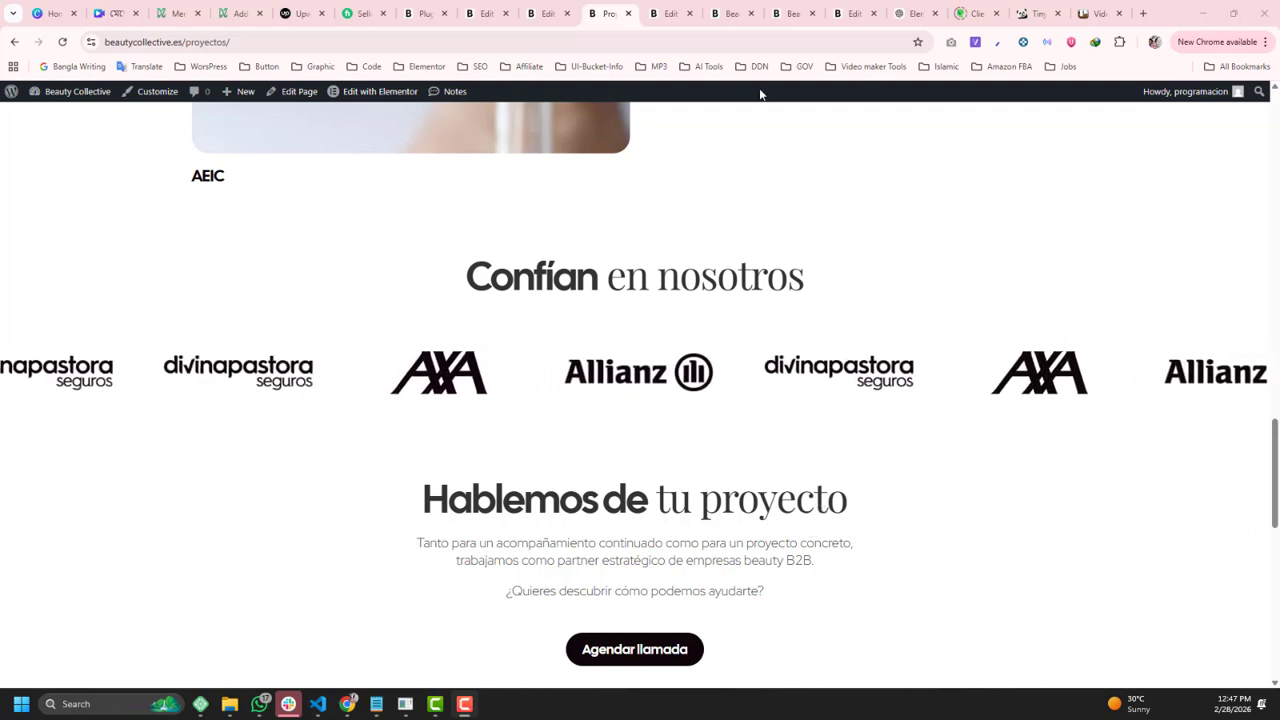
# Examine the carousels on the live home page and compare its "Confían en nosotros" logo strip with the one on the projects page.
pyautogui.click(730, 13)
pyautogui.scroll(-10, 735, 428)
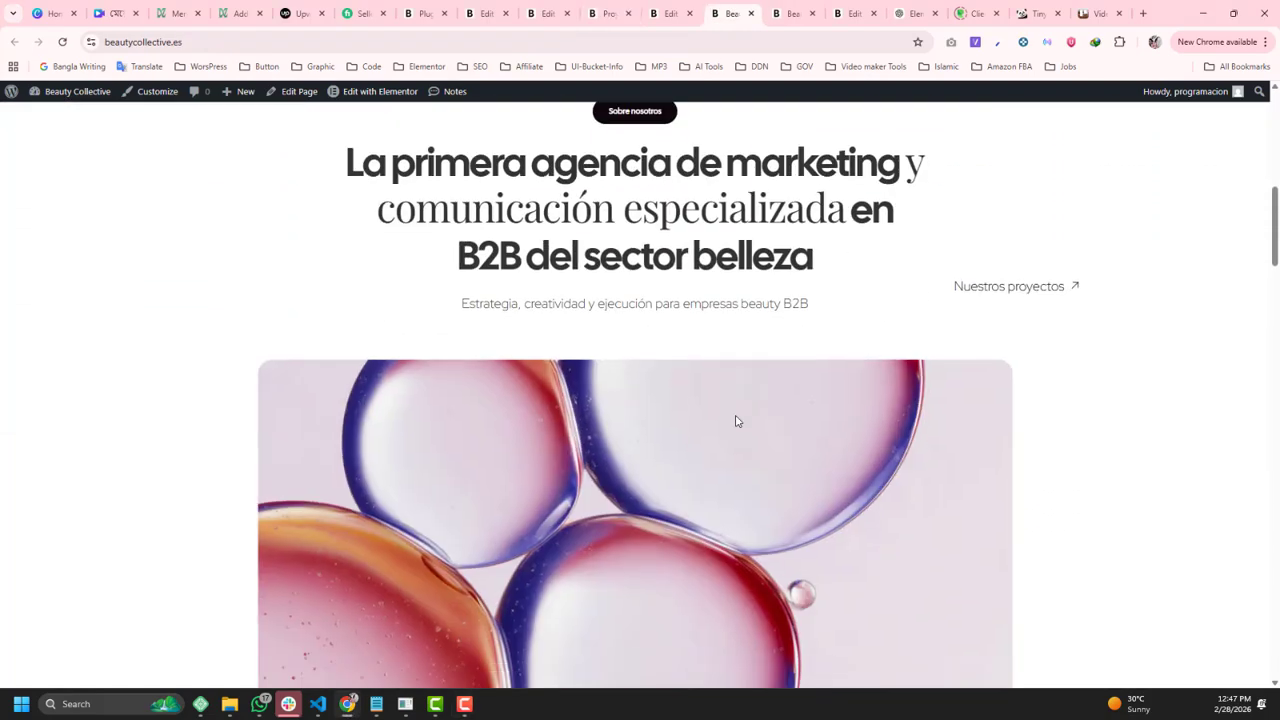
pyautogui.scroll(10, 736, 405)
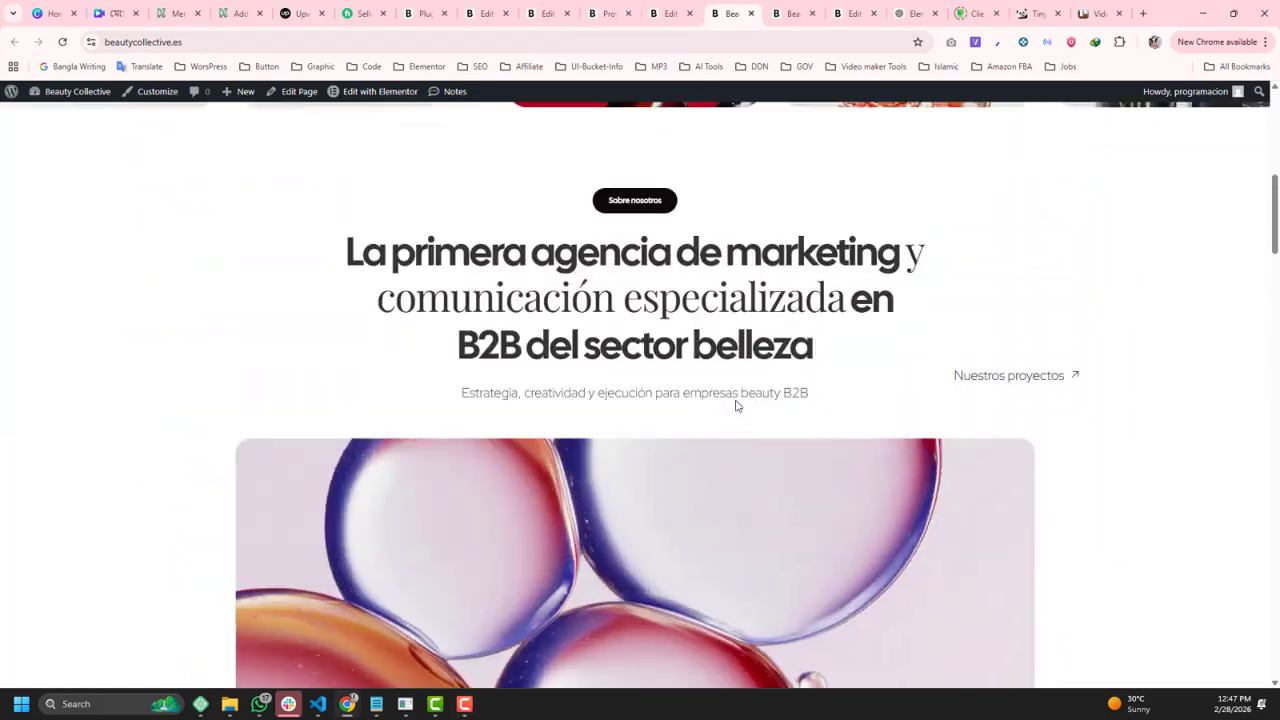
pyautogui.scroll(1, 907, 520)
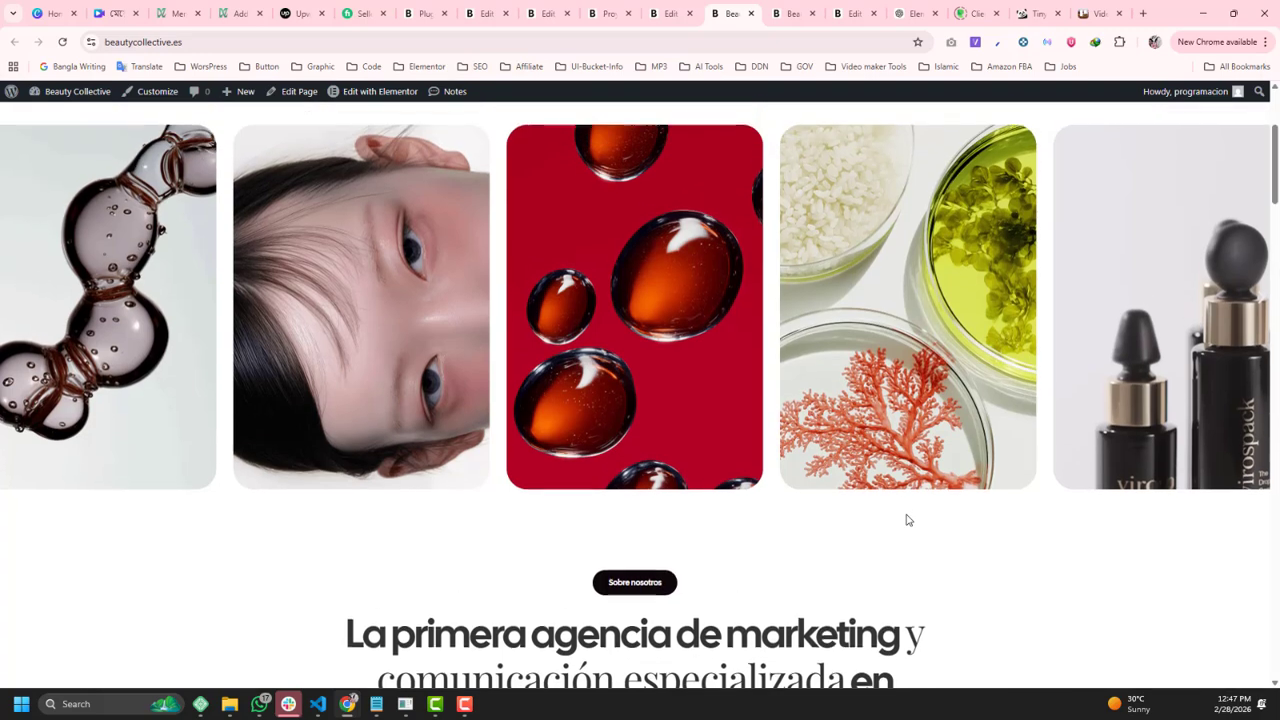
pyautogui.moveTo(1276, 193); pyautogui.dragTo(1268, 565)
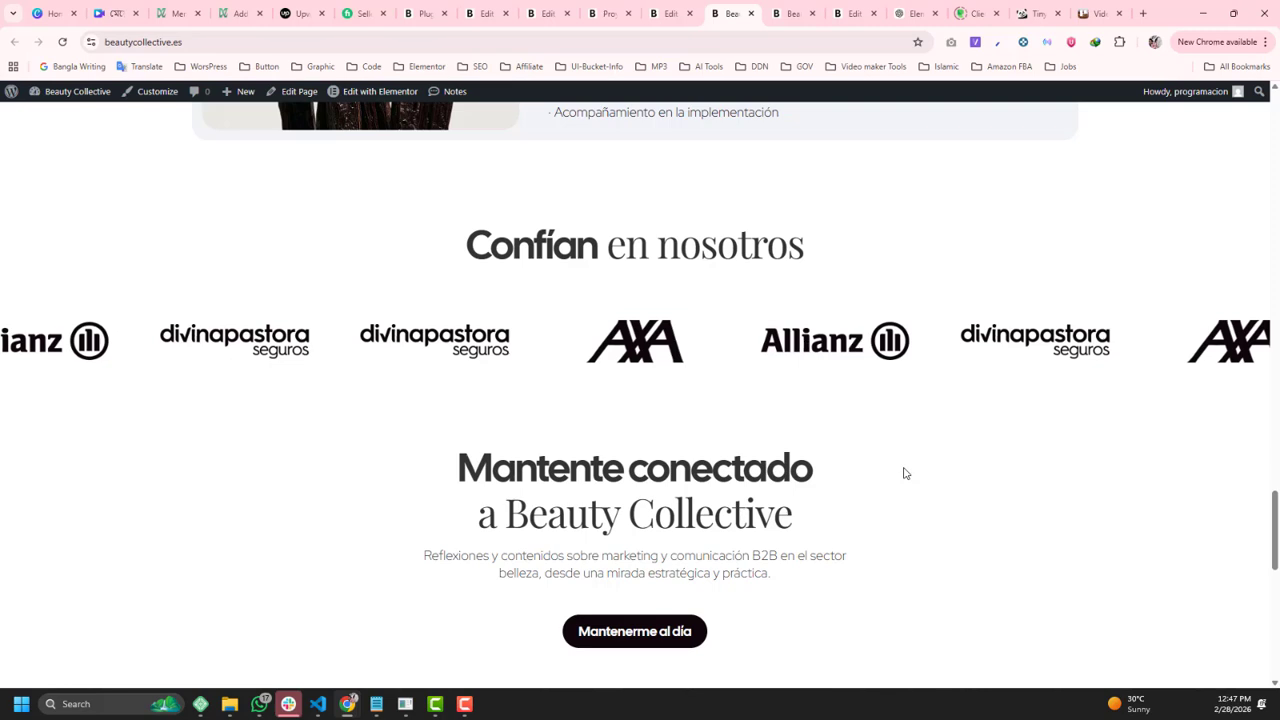
pyautogui.click(605, 13)
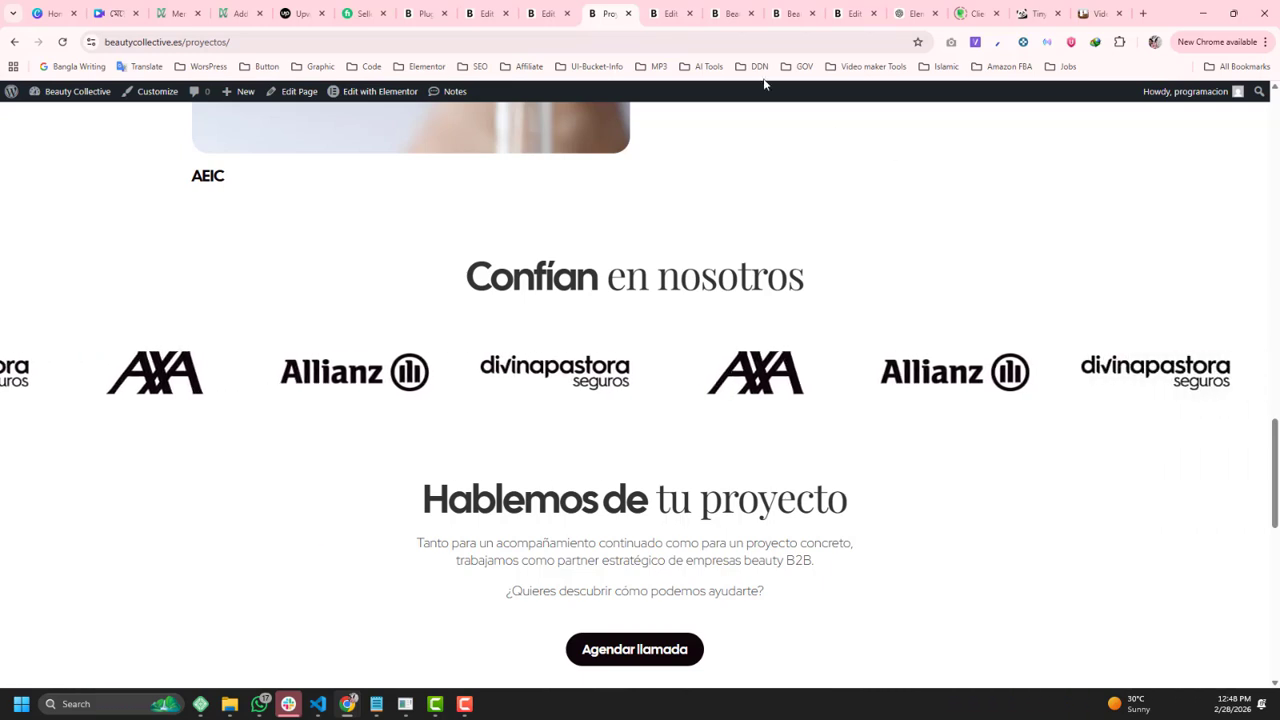
pyautogui.click(730, 13)
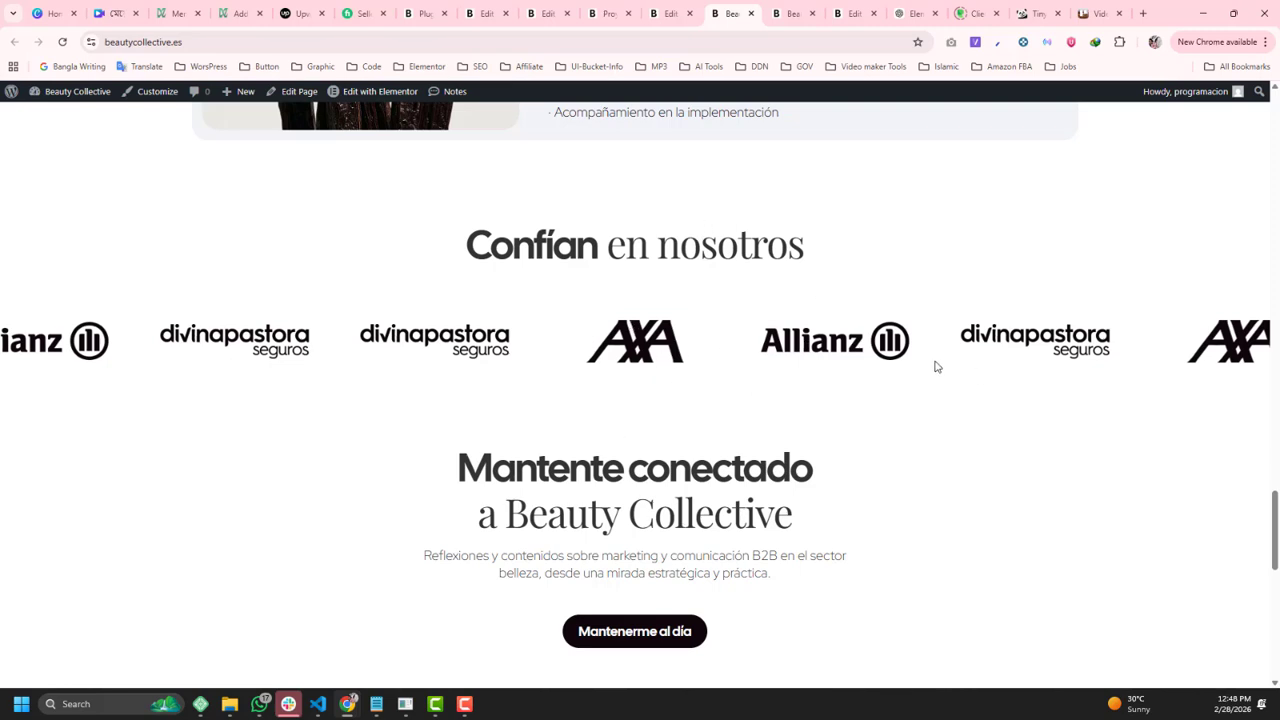
pyautogui.moveTo(930, 352); pyautogui.dragTo(722, 346)
pyautogui.moveTo(1275, 495); pyautogui.dragTo(1145, 203)
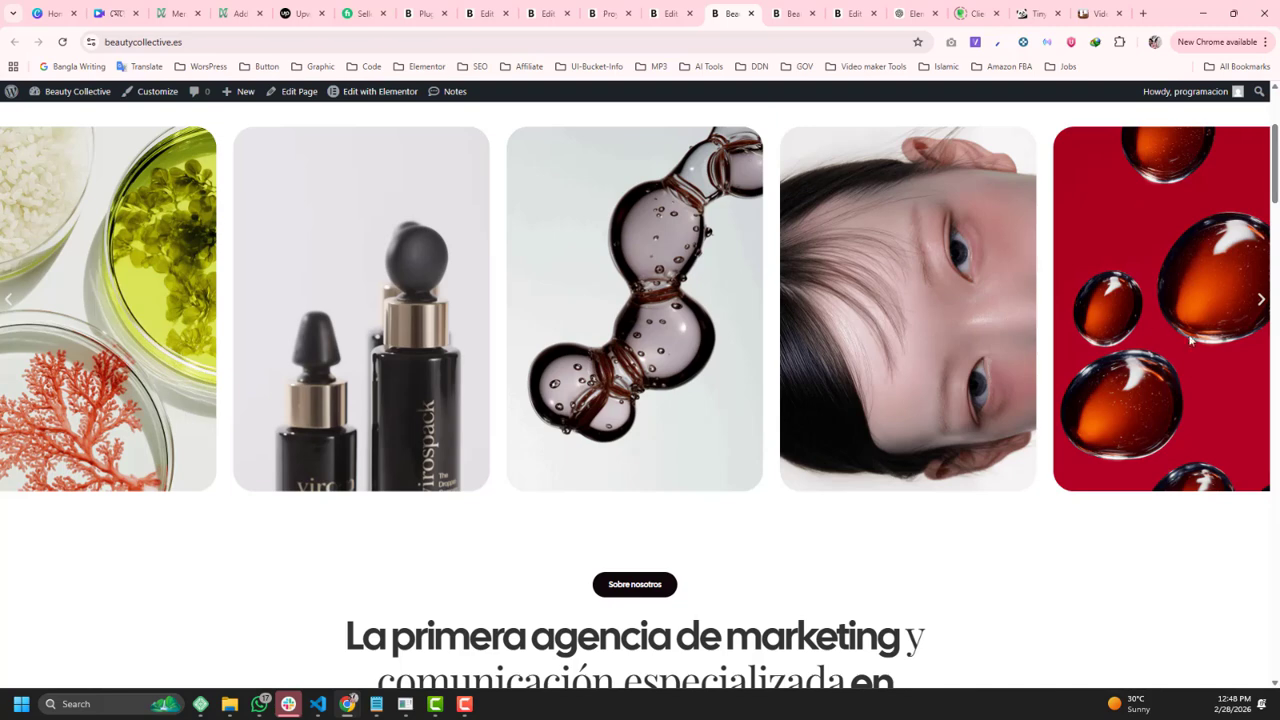
pyautogui.click(1262, 302)
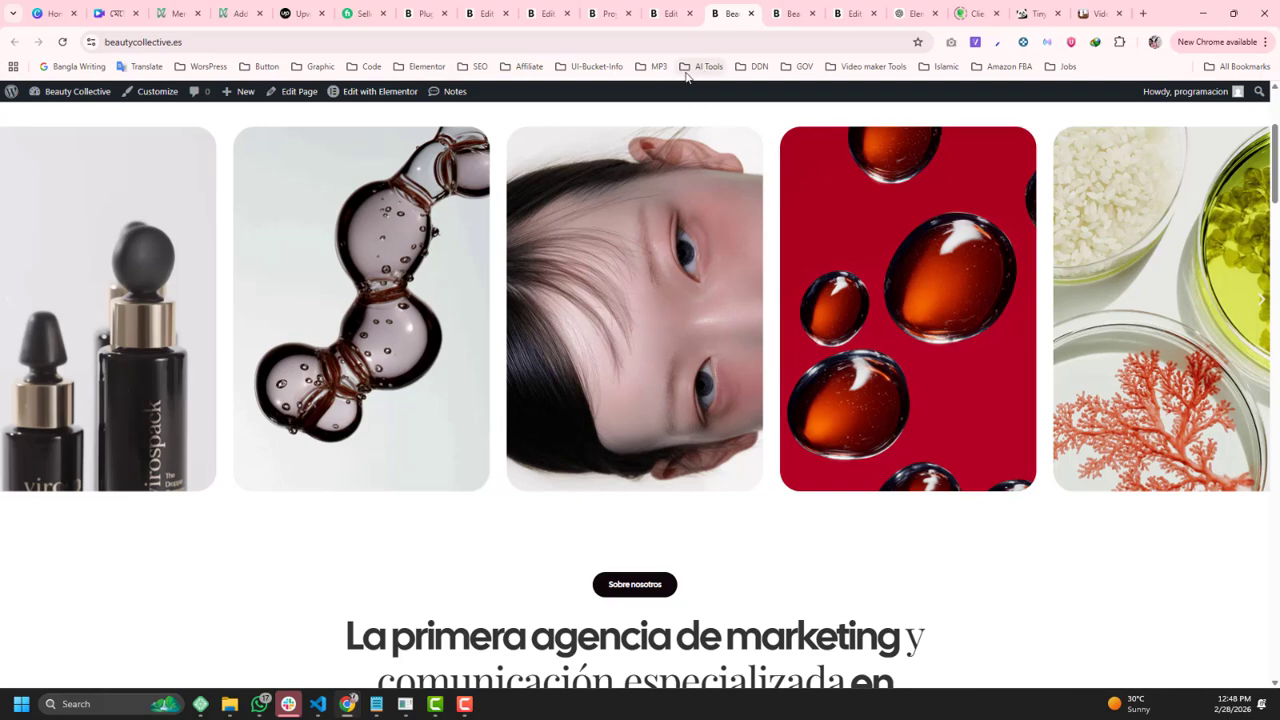
# Inspect the "Confían en nosotros" logo carousel in the Home page editor and search the widget library for "caro".
pyautogui.click(668, 13)
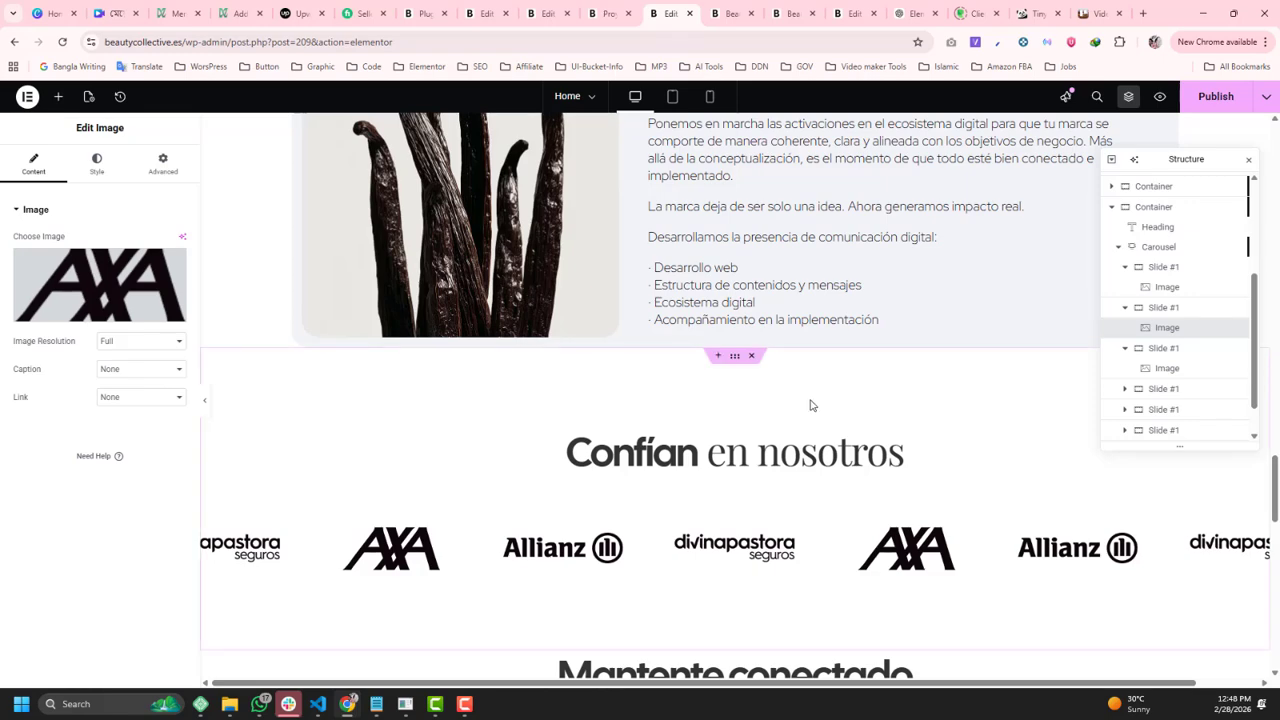
pyautogui.scroll(-2, 831, 500)
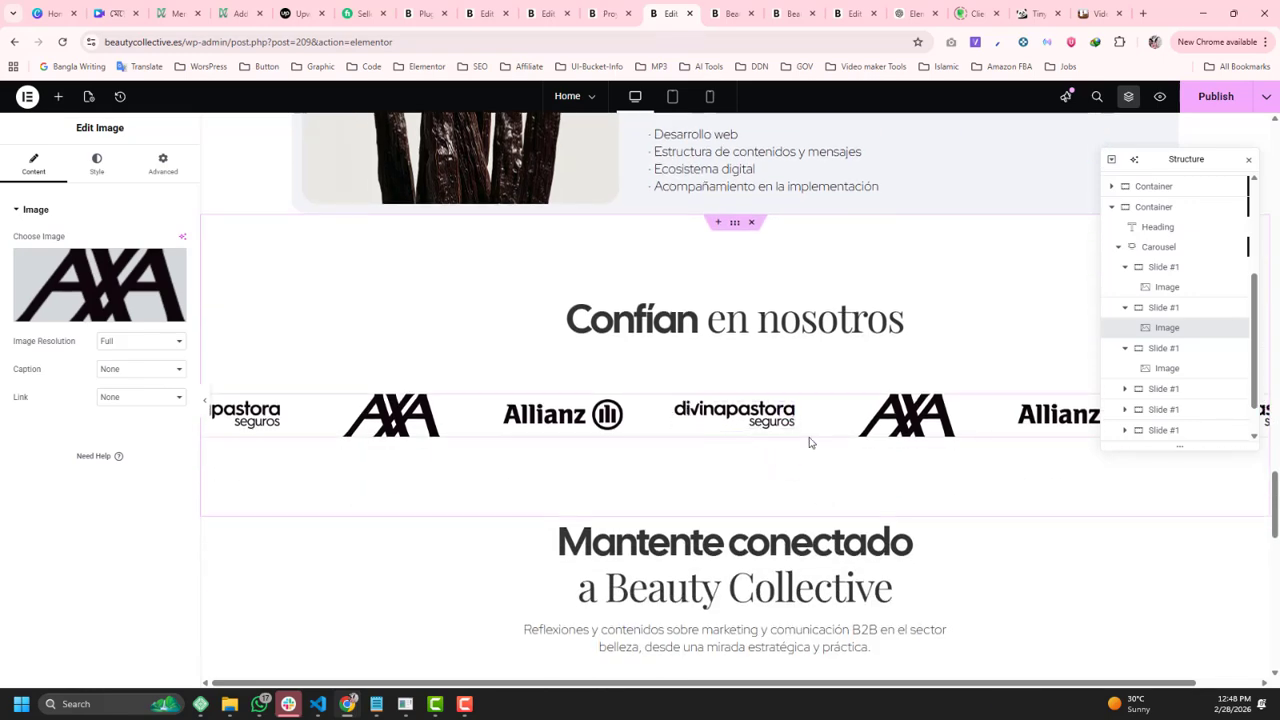
pyautogui.scroll(2, 900, 490)
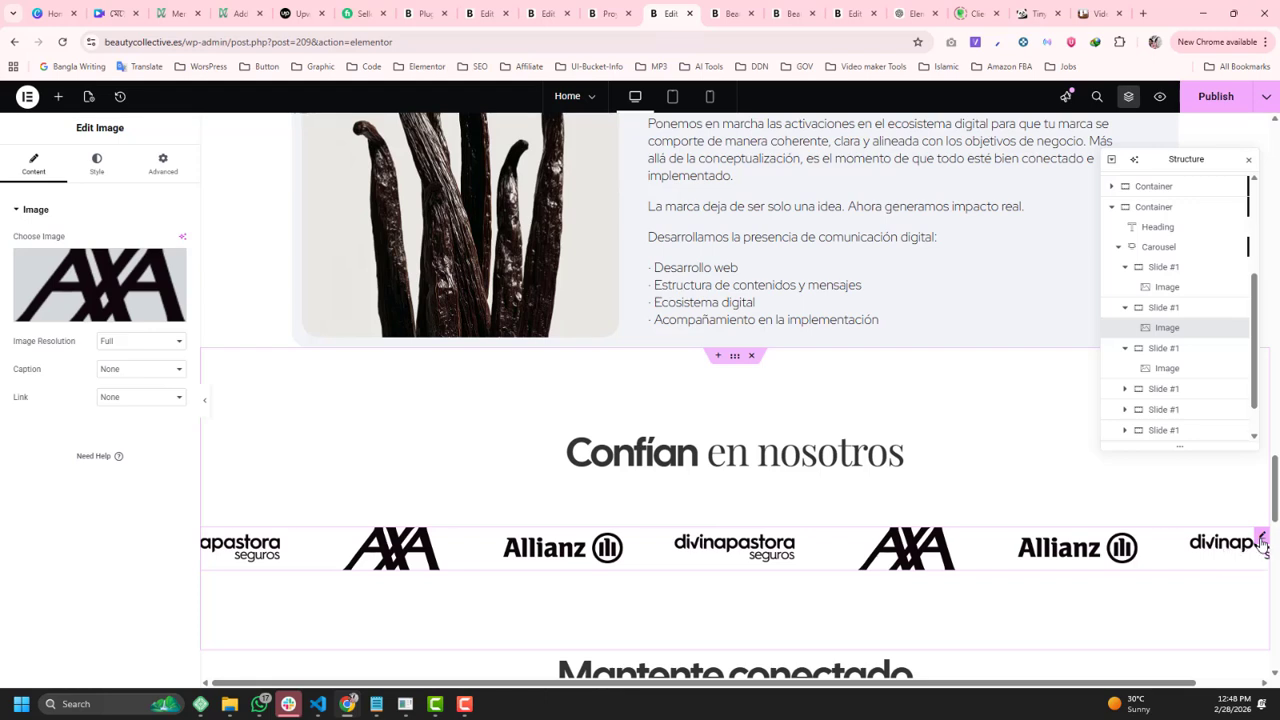
pyautogui.click(1262, 538)
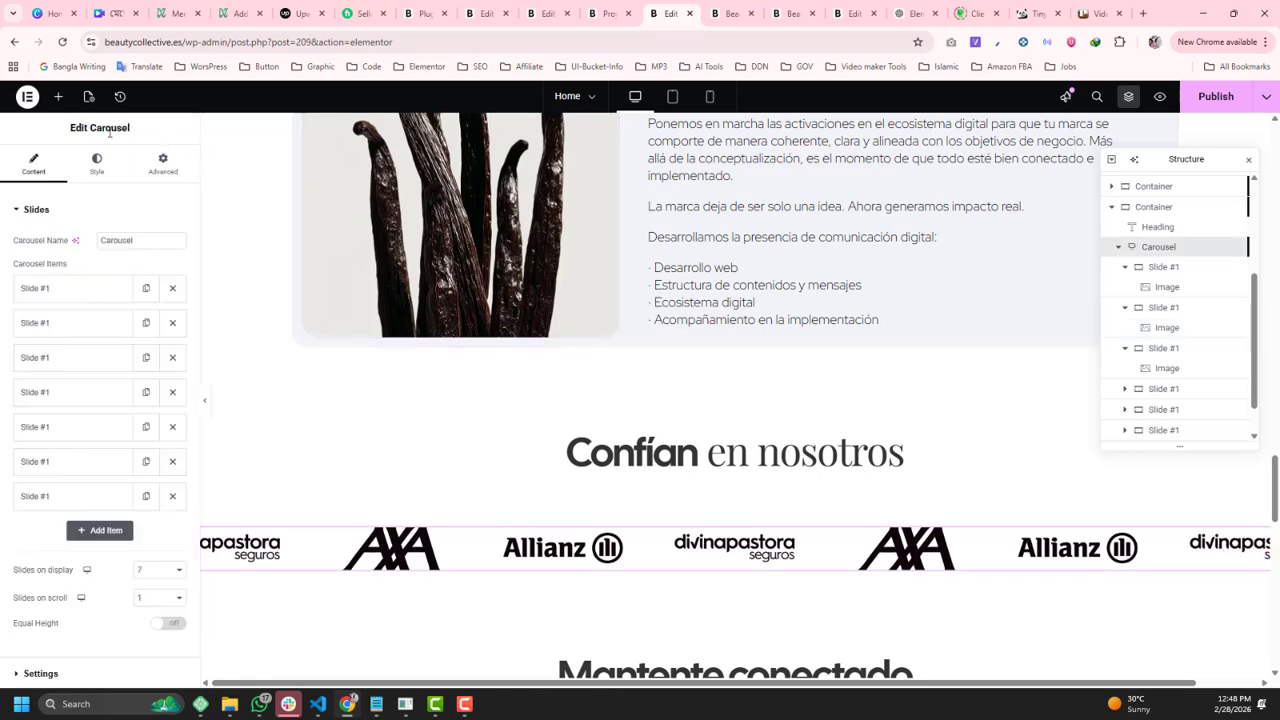
pyautogui.click(58, 96)
pyautogui.write('ca')
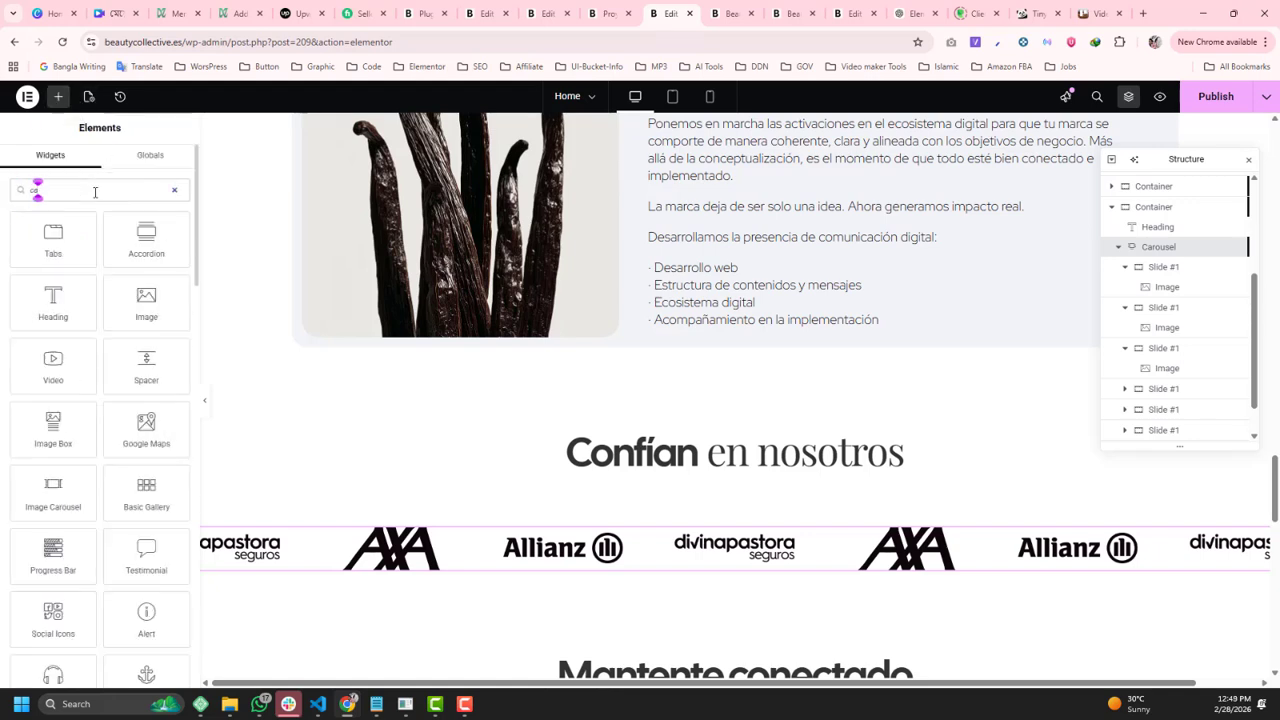
pyautogui.write('ro')
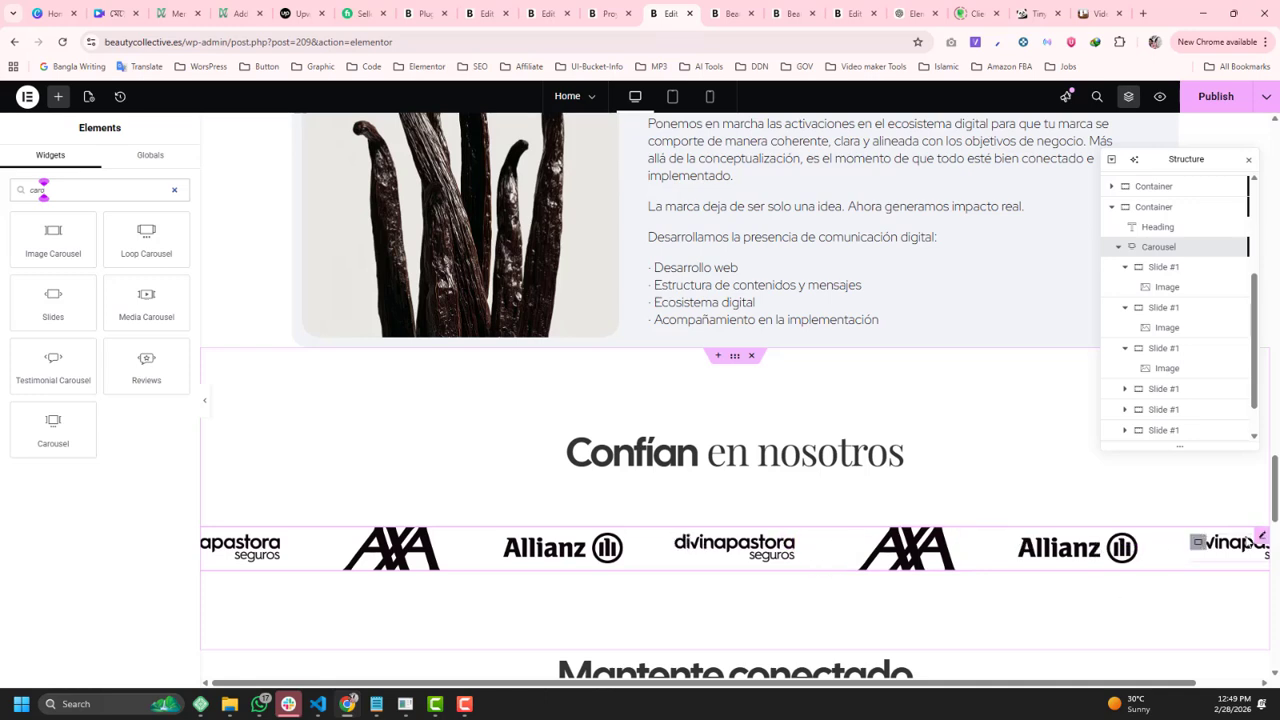
# Set the logo carousel's scroll speed to 0 ms and publish the Home page.
pyautogui.click(1262, 538)
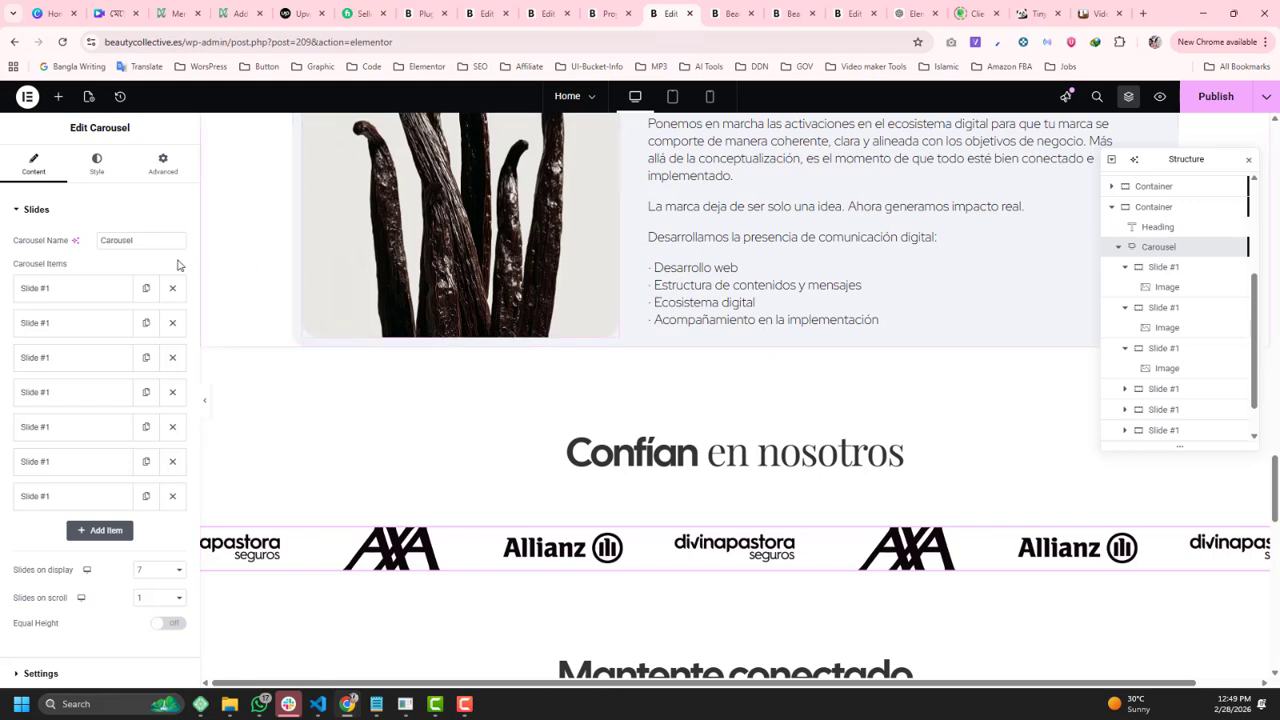
pyautogui.scroll(-2, 111, 463)
pyautogui.scroll(1, 109, 470)
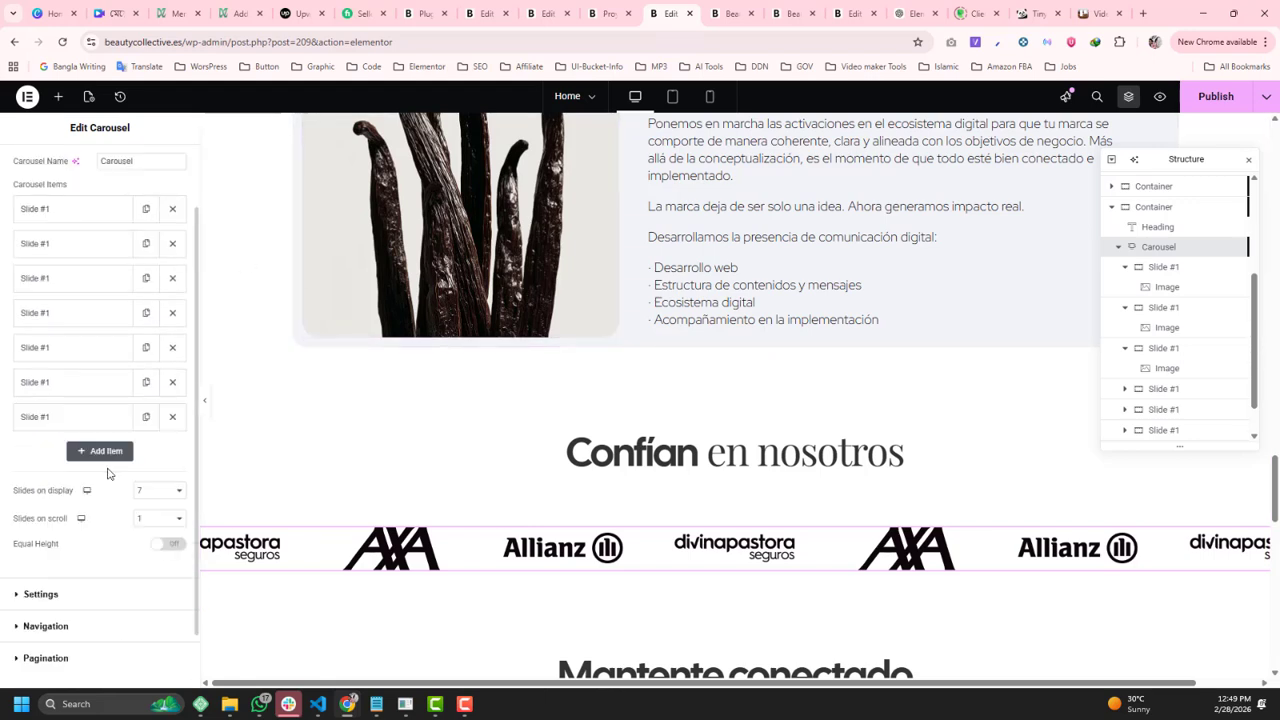
pyautogui.scroll(-1, 90, 350)
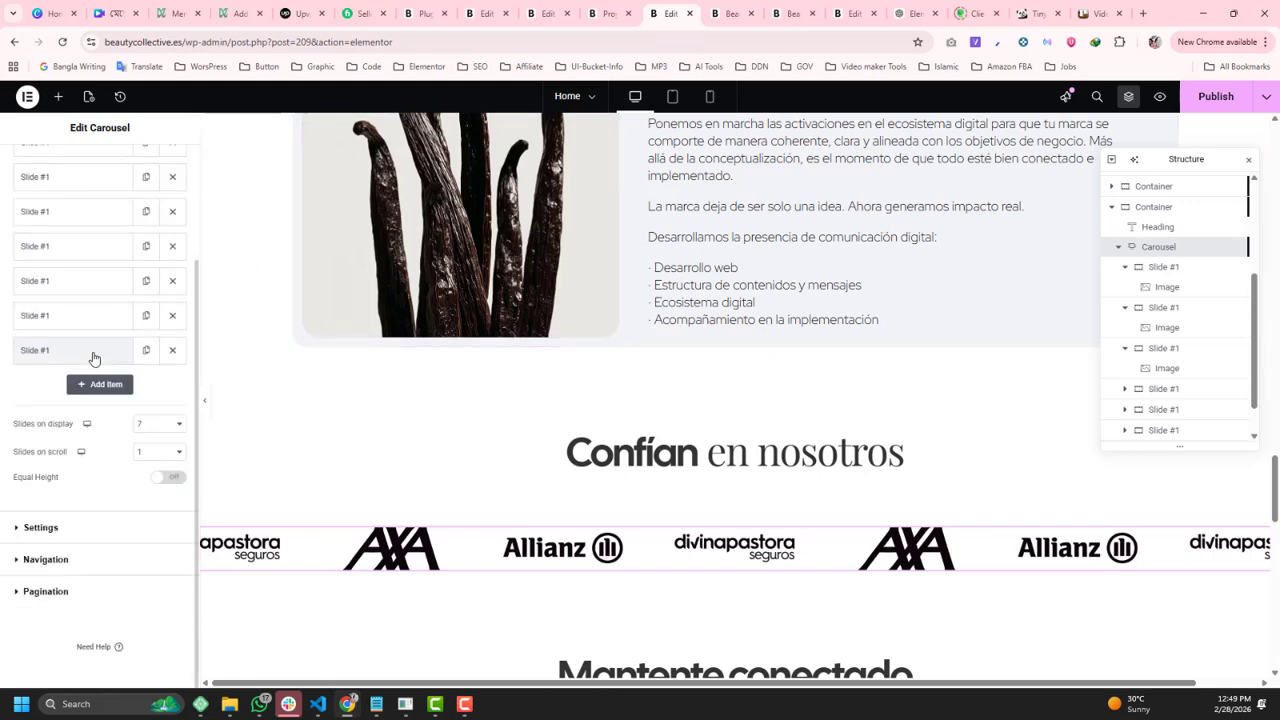
pyautogui.click(46, 528)
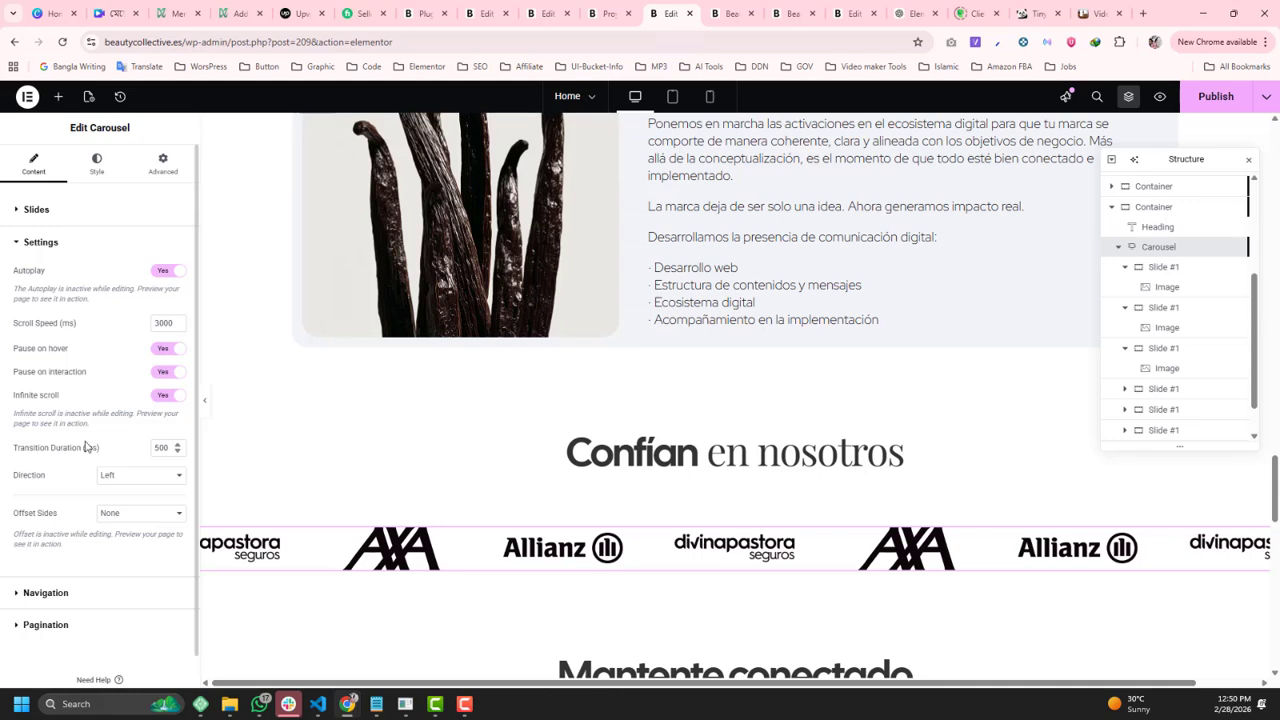
pyautogui.doubleClick(155, 322)
pyautogui.write('0')
pyautogui.click(1217, 100)
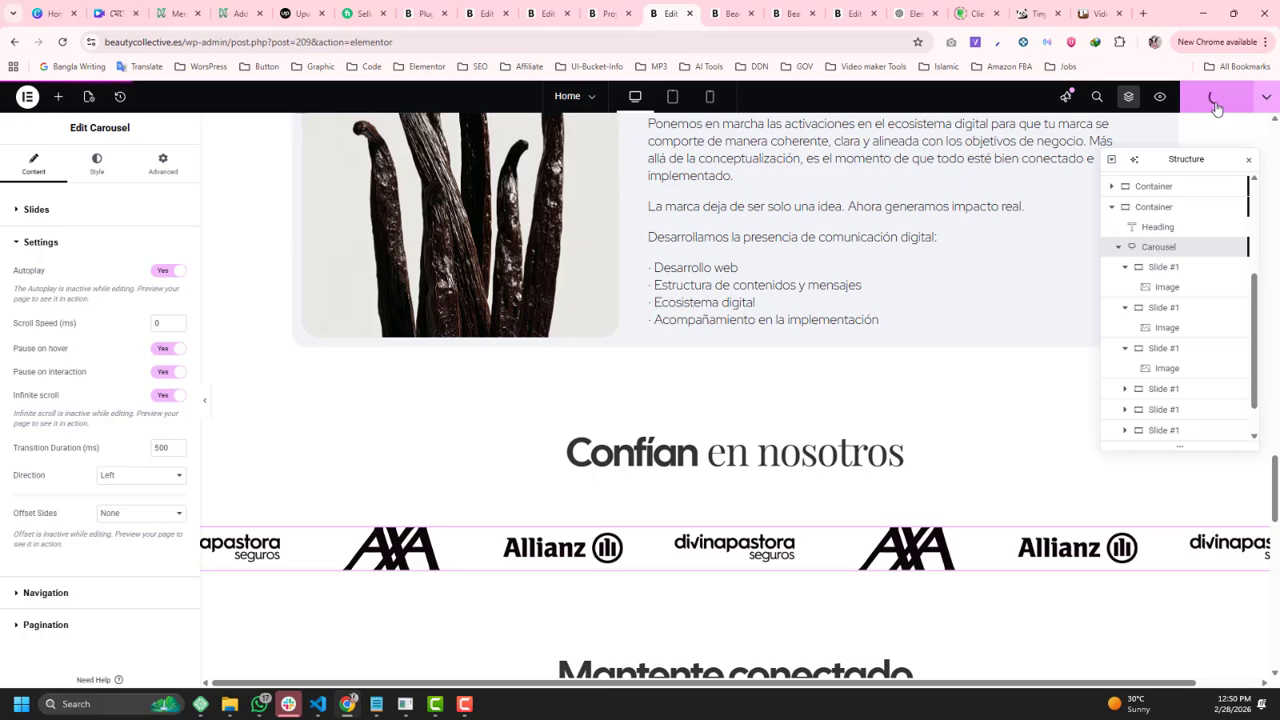
# Reload the live home page and check the motion of the "Confían en nosotros" logo carousel.
pyautogui.click(730, 13)
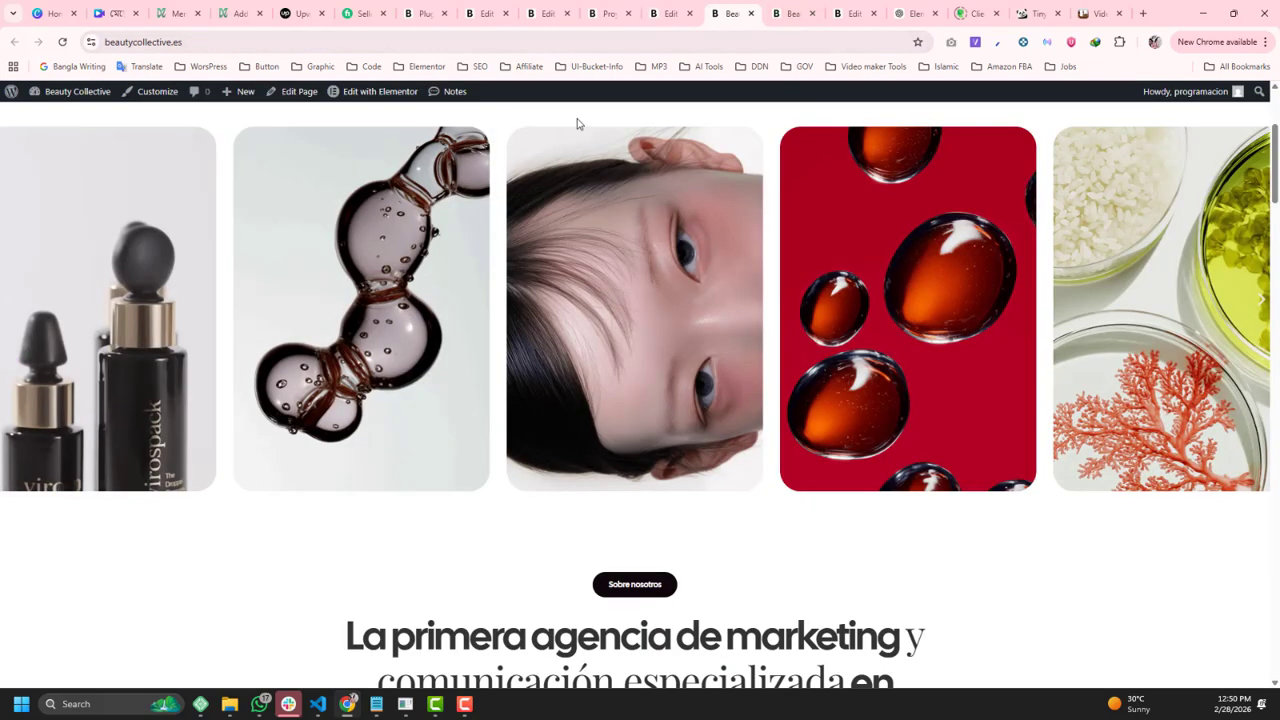
pyautogui.press('F5')
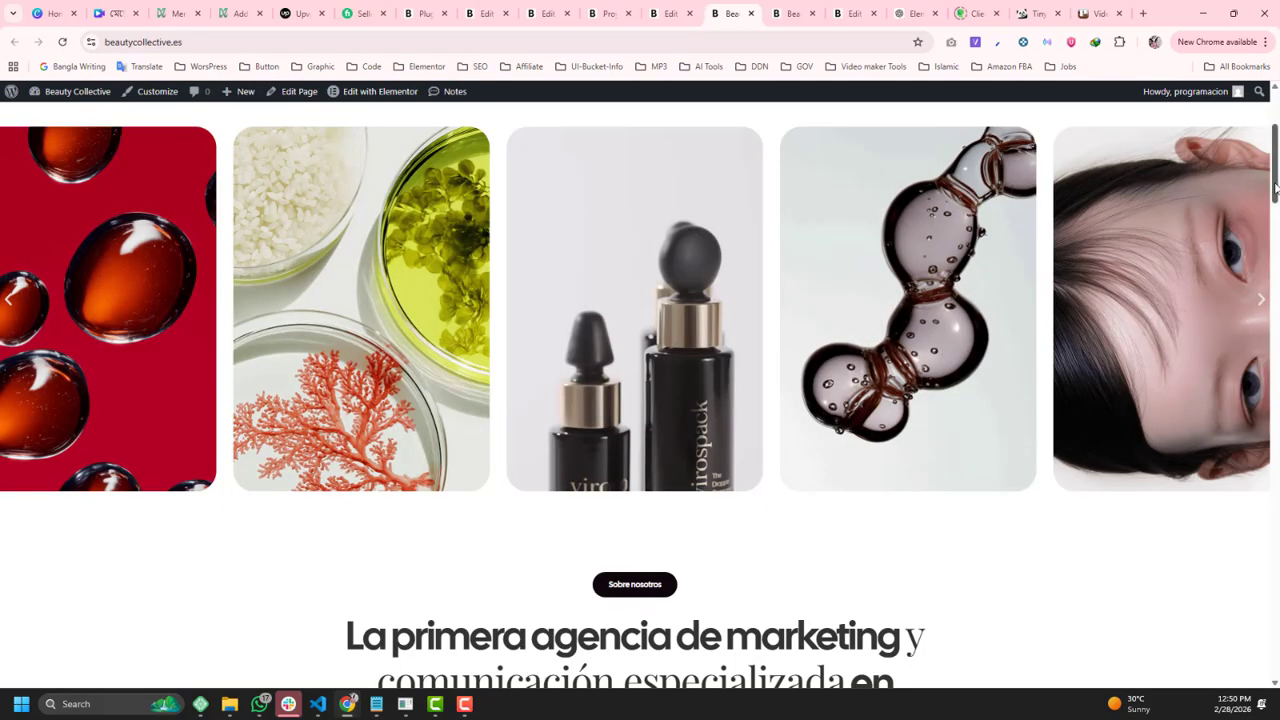
pyautogui.moveTo(1274, 190); pyautogui.dragTo(1270, 542)
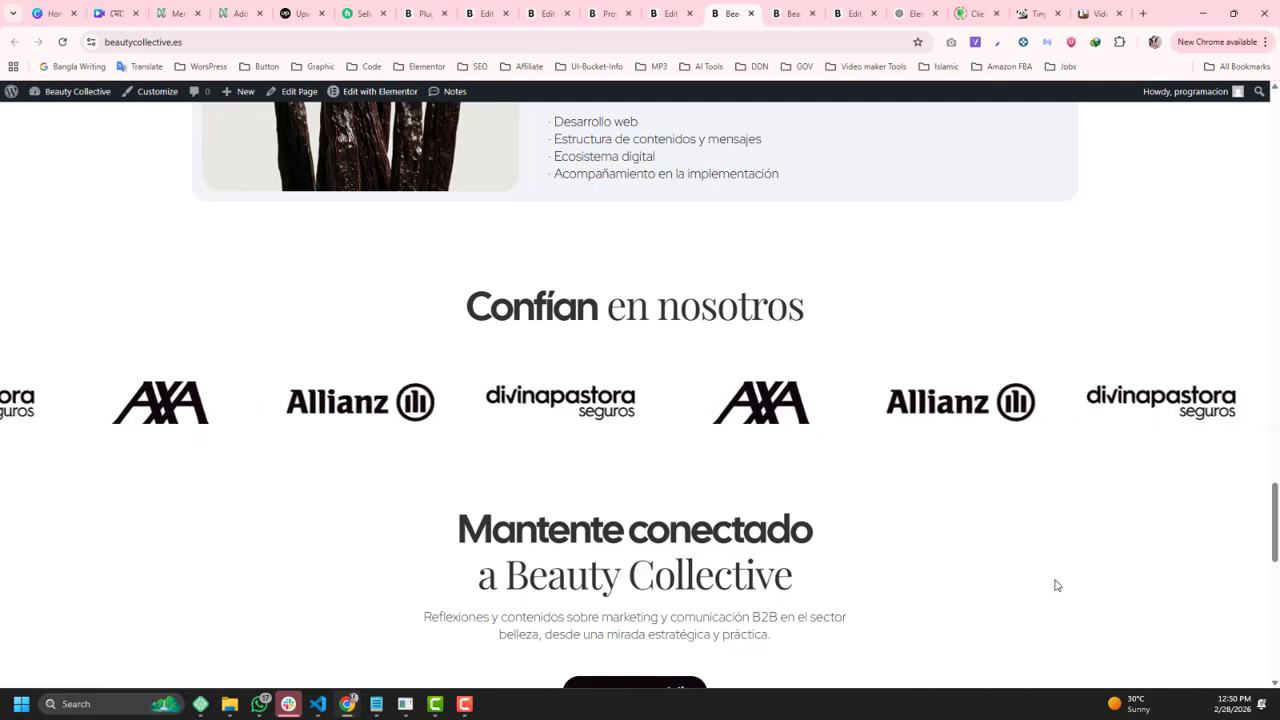
# Set the logo carousel's transition duration to 2500 ms, publish the page, and reload the live home page to check it.
pyautogui.click(670, 8)
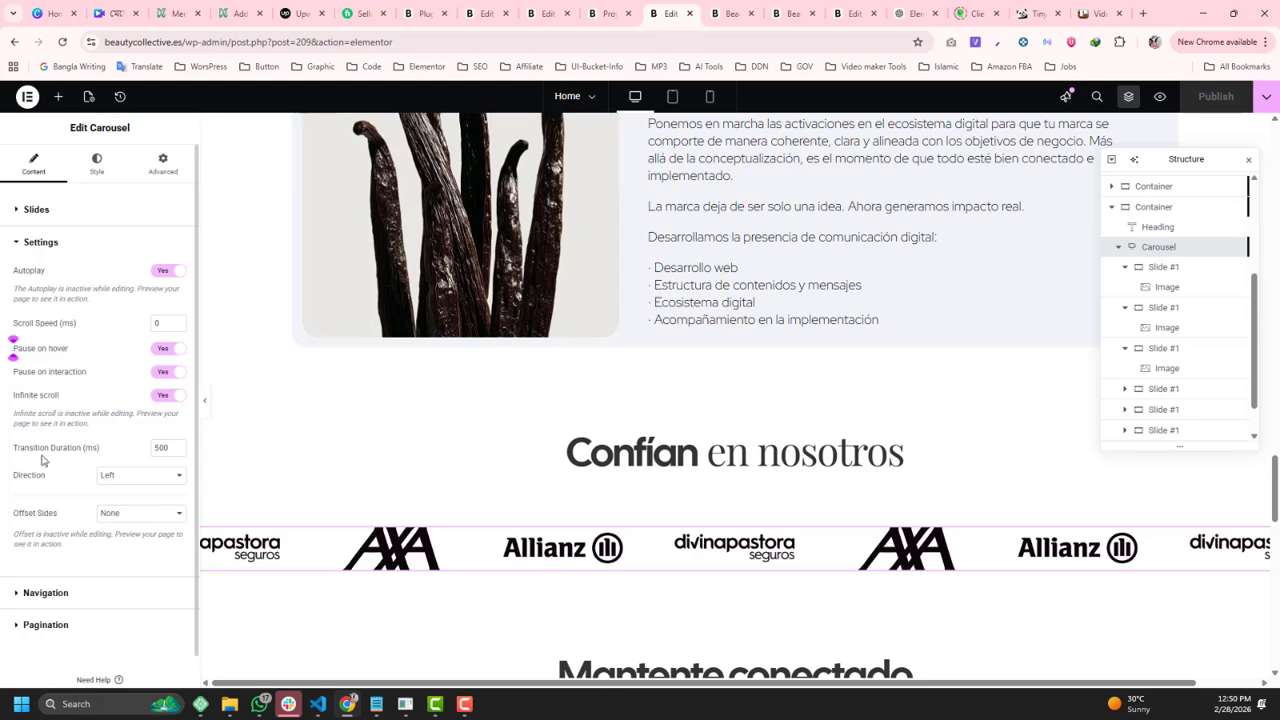
pyautogui.click(155, 447)
pyautogui.write('2')
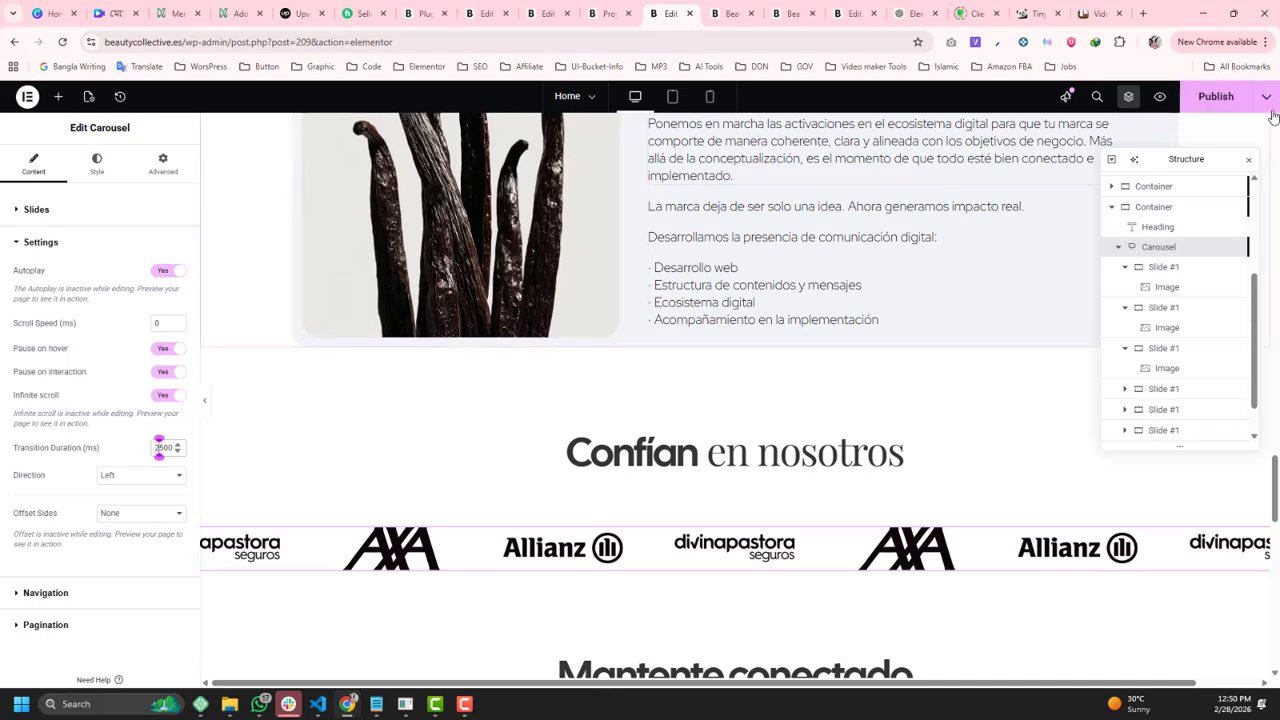
pyautogui.click(1220, 96)
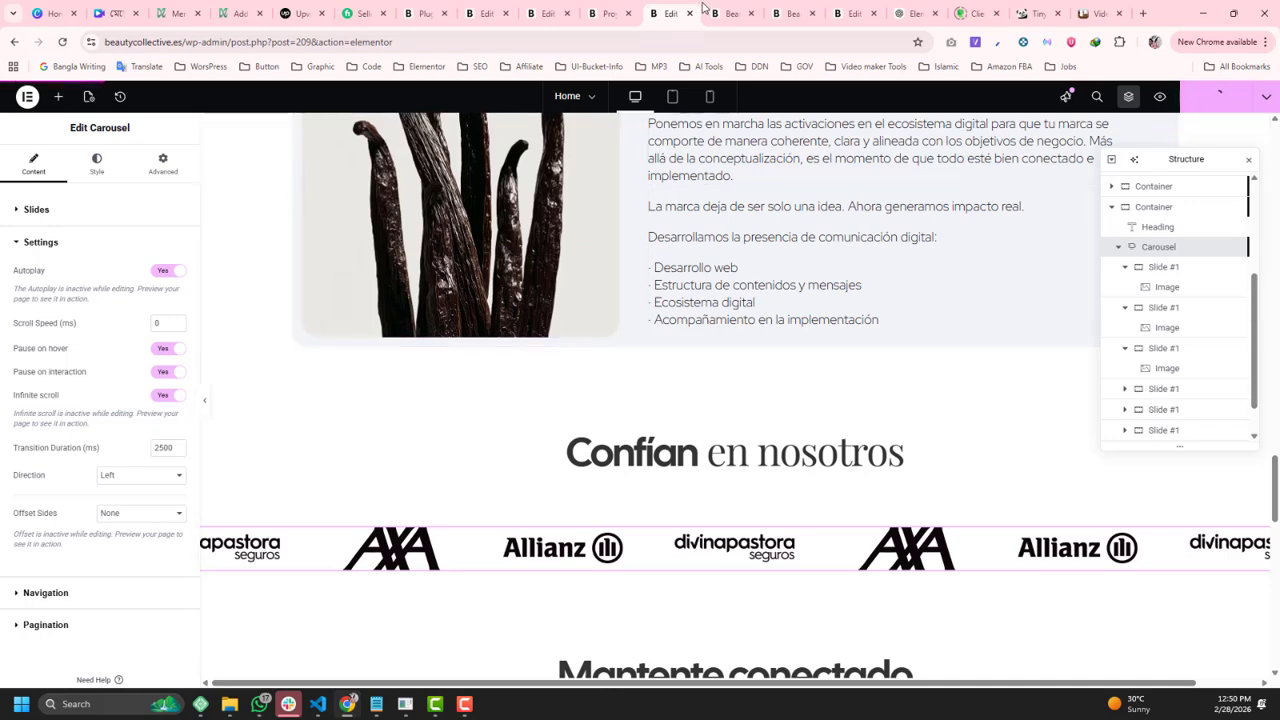
pyautogui.click(730, 13)
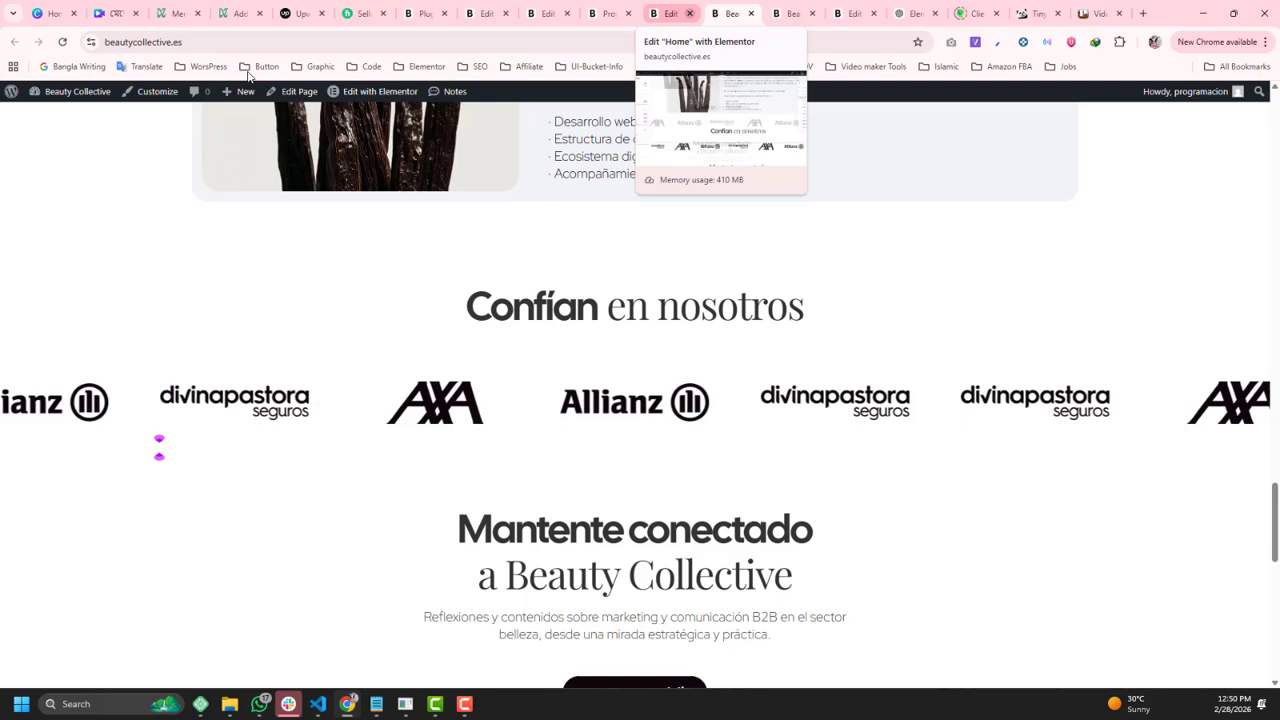
pyautogui.click(62, 42)
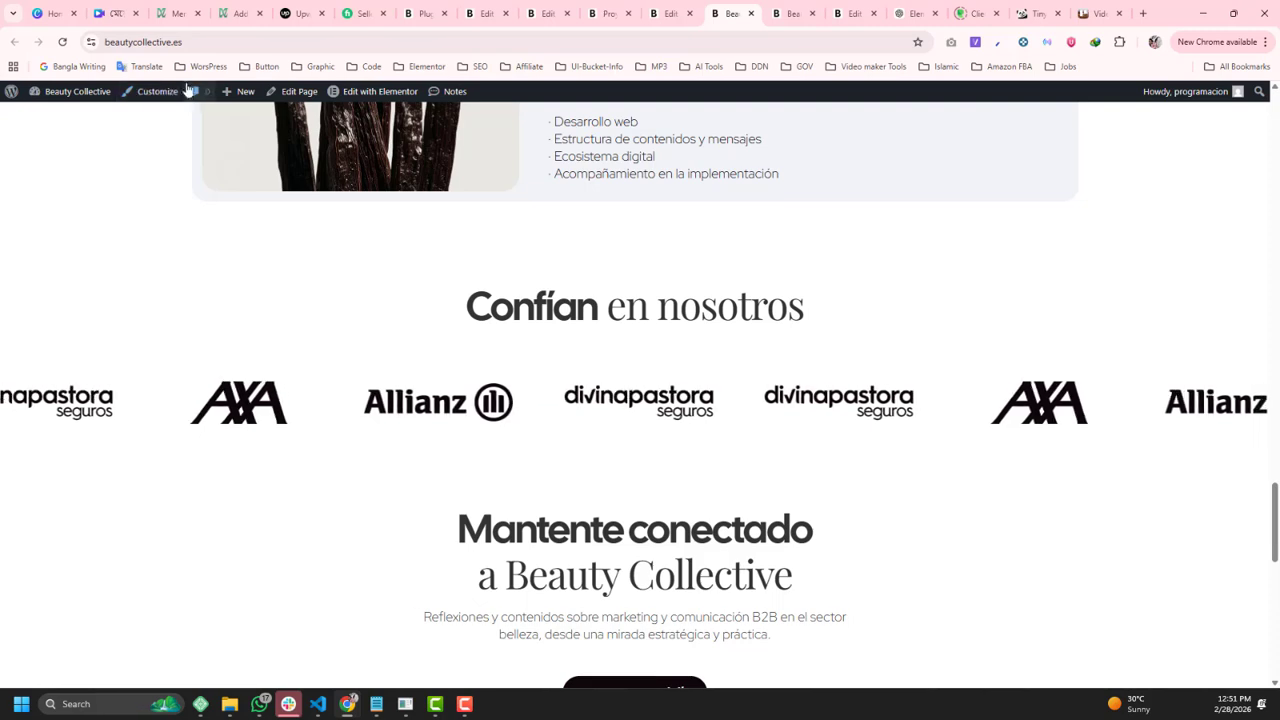
# Append a custom CSS rule to the logo carousel giving selector .swiper-wrapper "transition-timing-function: linear !important;".
pyautogui.click(668, 12)
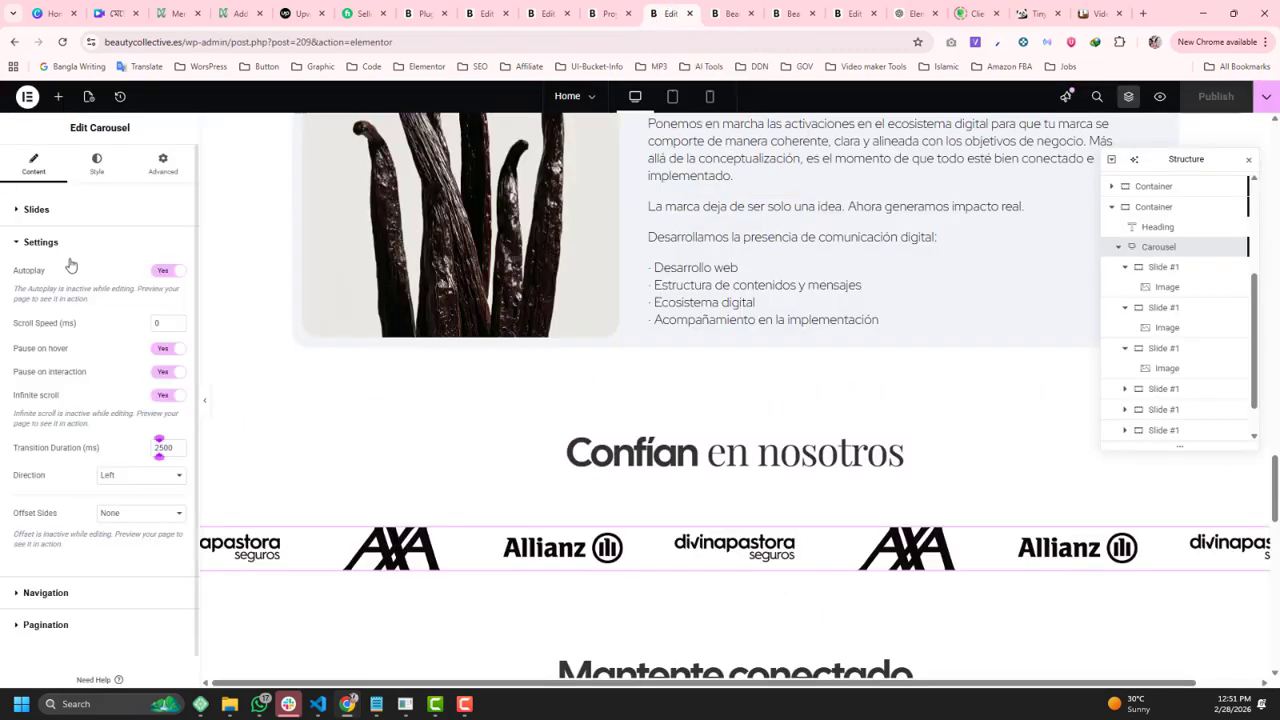
pyautogui.click(160, 178)
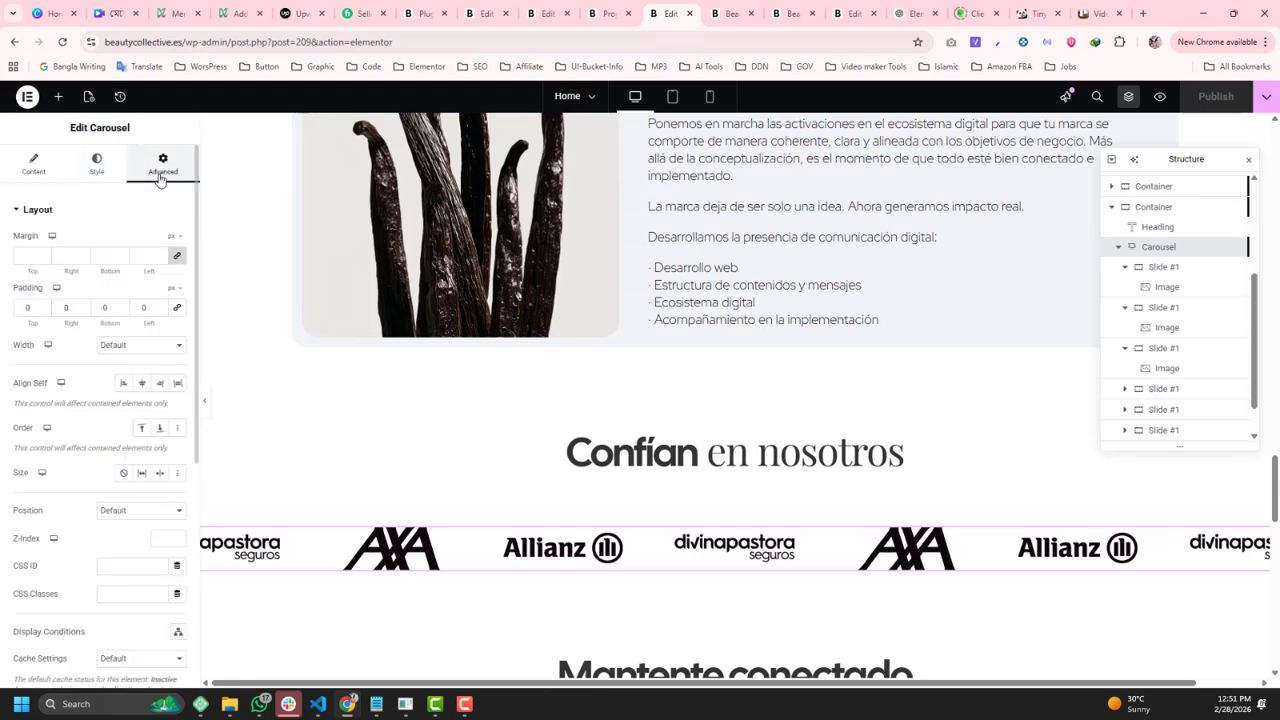
pyautogui.scroll(-10, 130, 515)
pyautogui.click(77, 591)
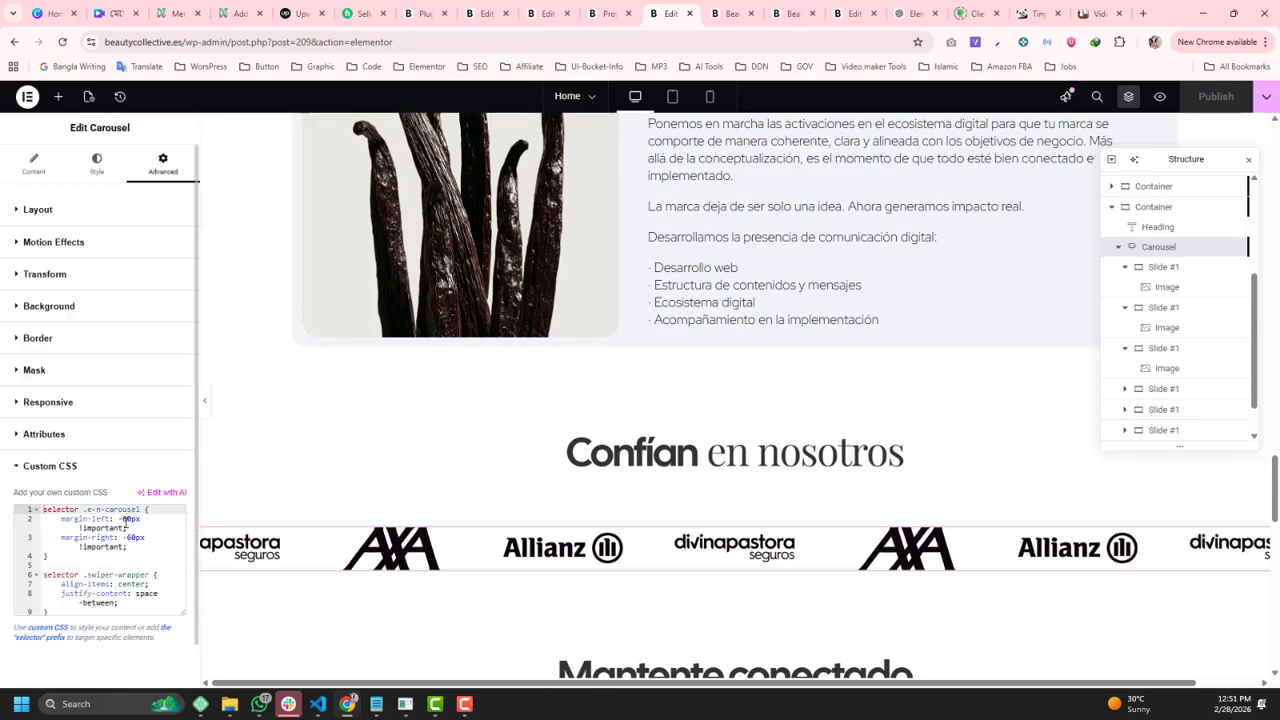
pyautogui.click(65, 566)
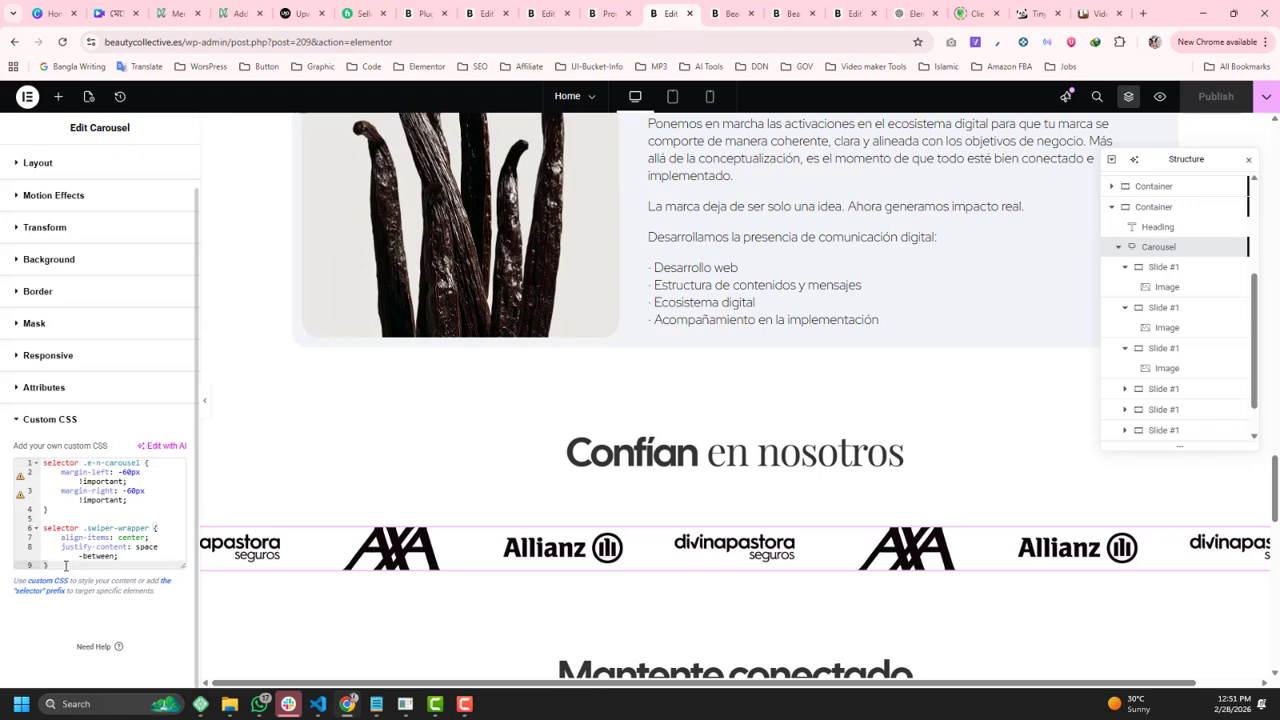
pyautogui.press('Return')
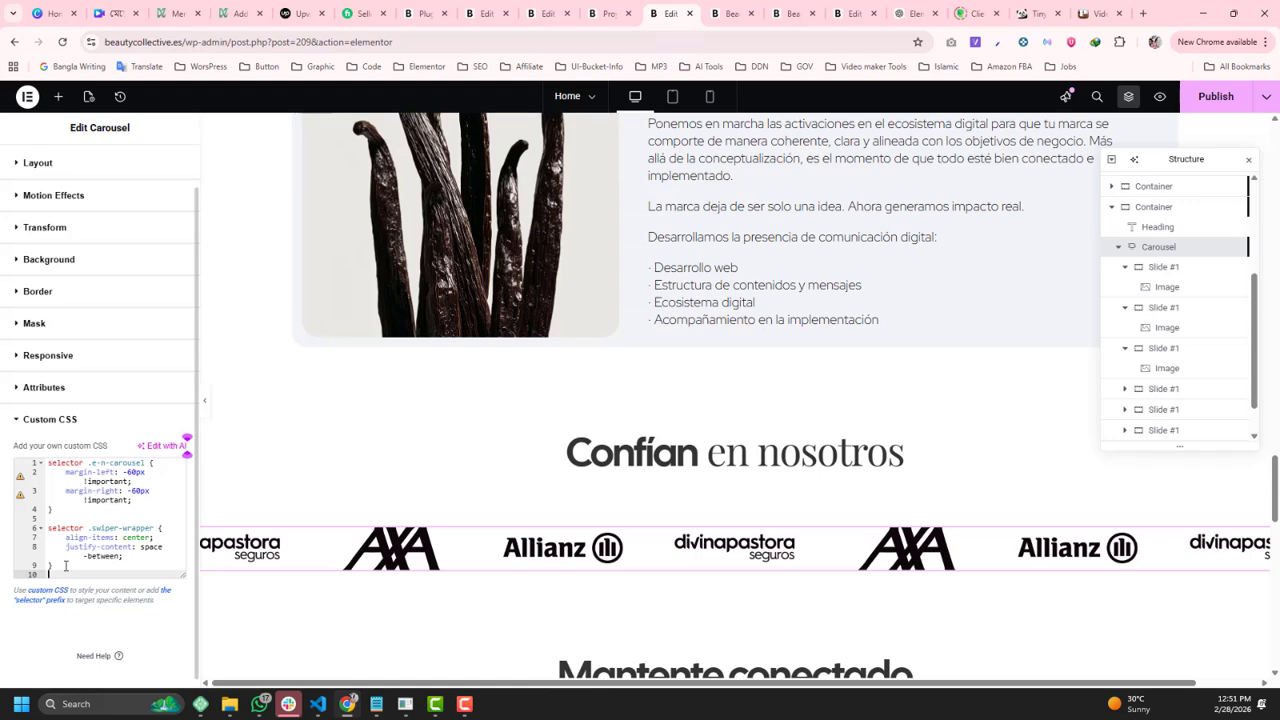
pyautogui.press('Return')
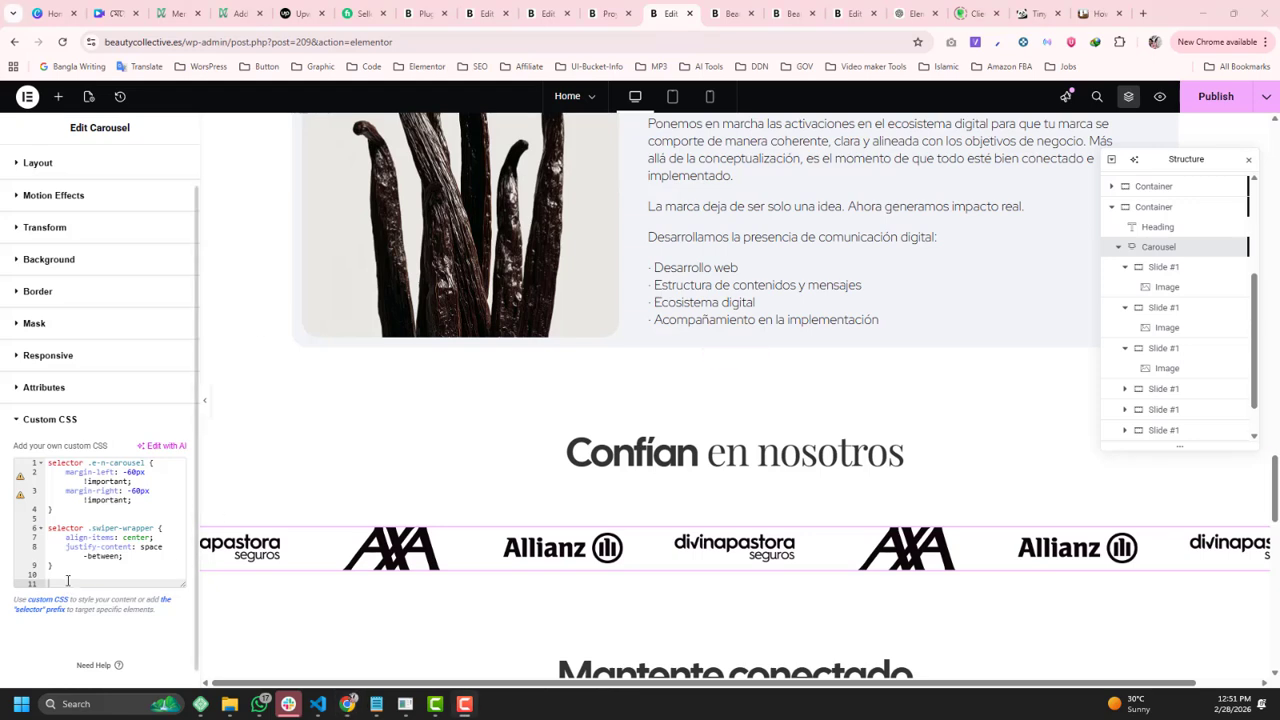
pyautogui.write('selector .swiper-wrapper{ transition-timing-function: linear !important; }')
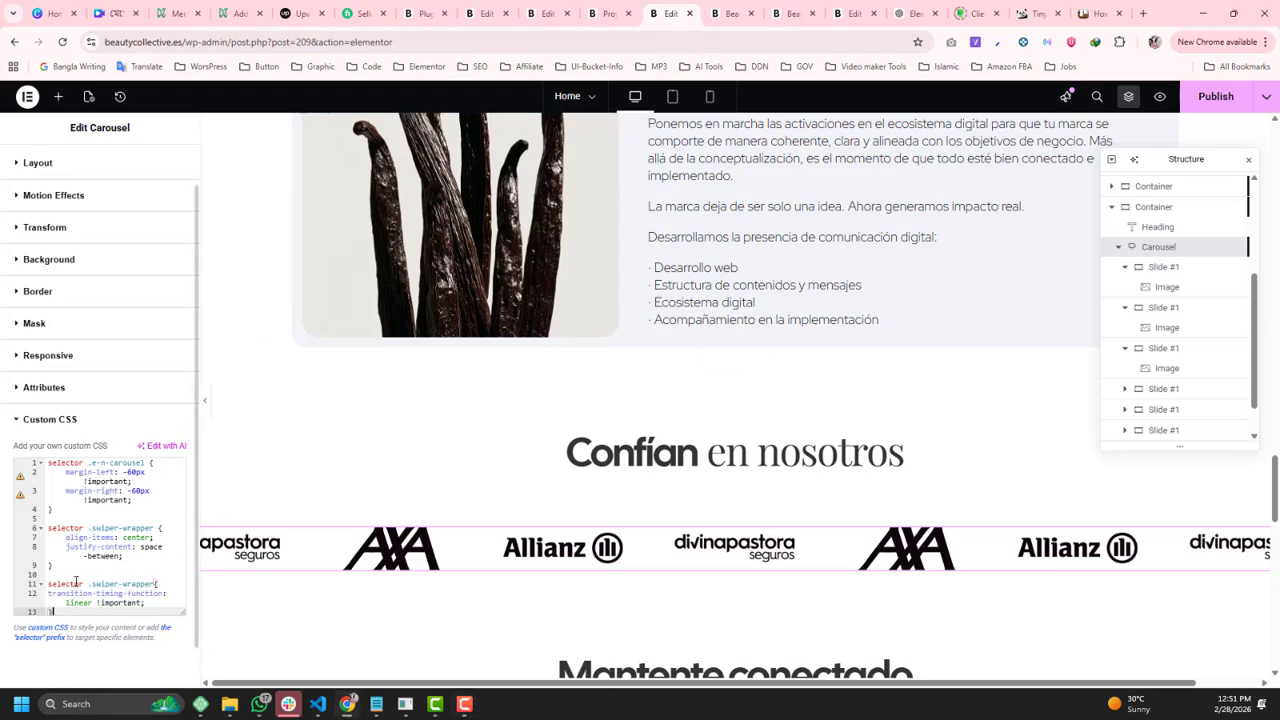
pyautogui.scroll(-1, 105, 590)
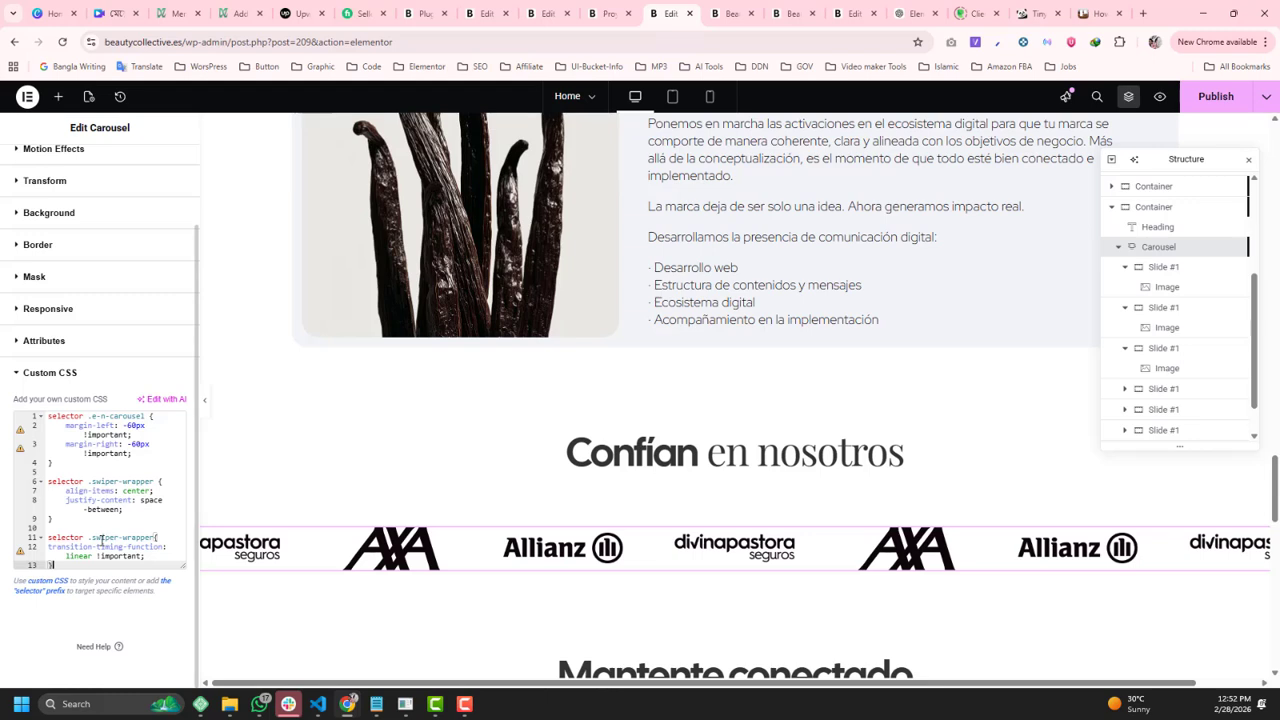
# Publish the Home page and reload the live home page to check the logo carousel's motion.
pyautogui.click(1216, 100)
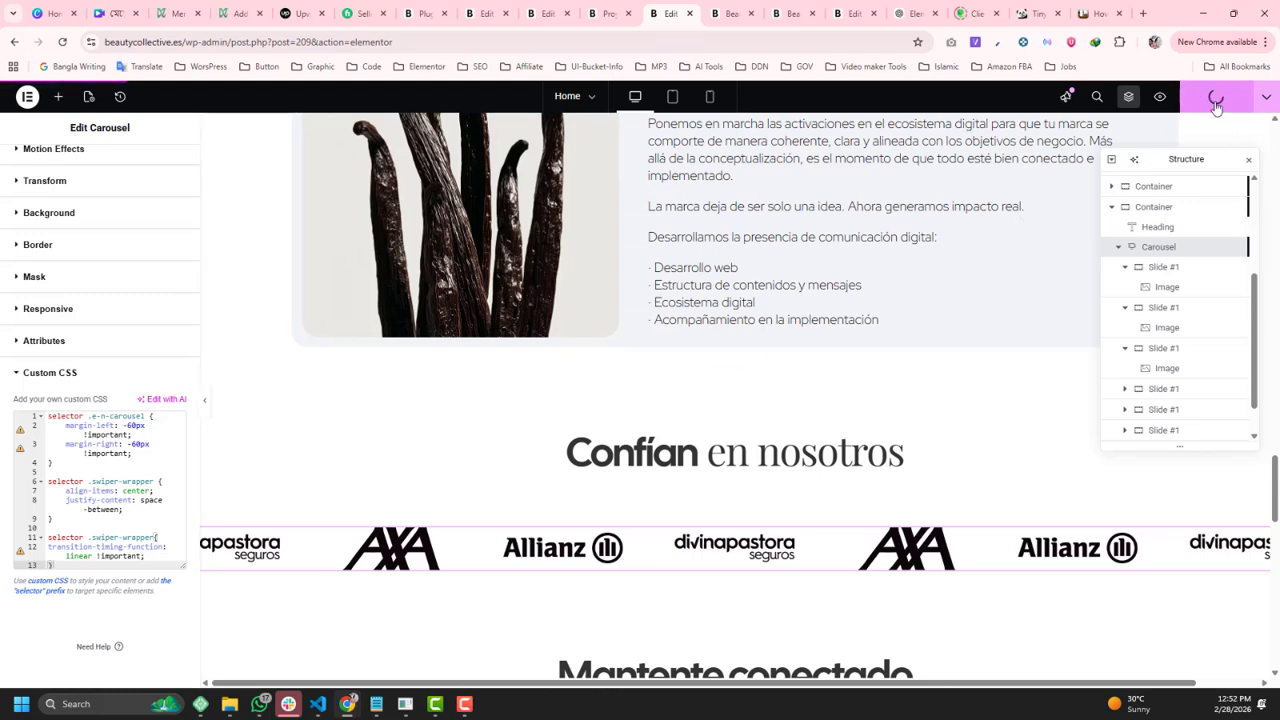
pyautogui.click(733, 13)
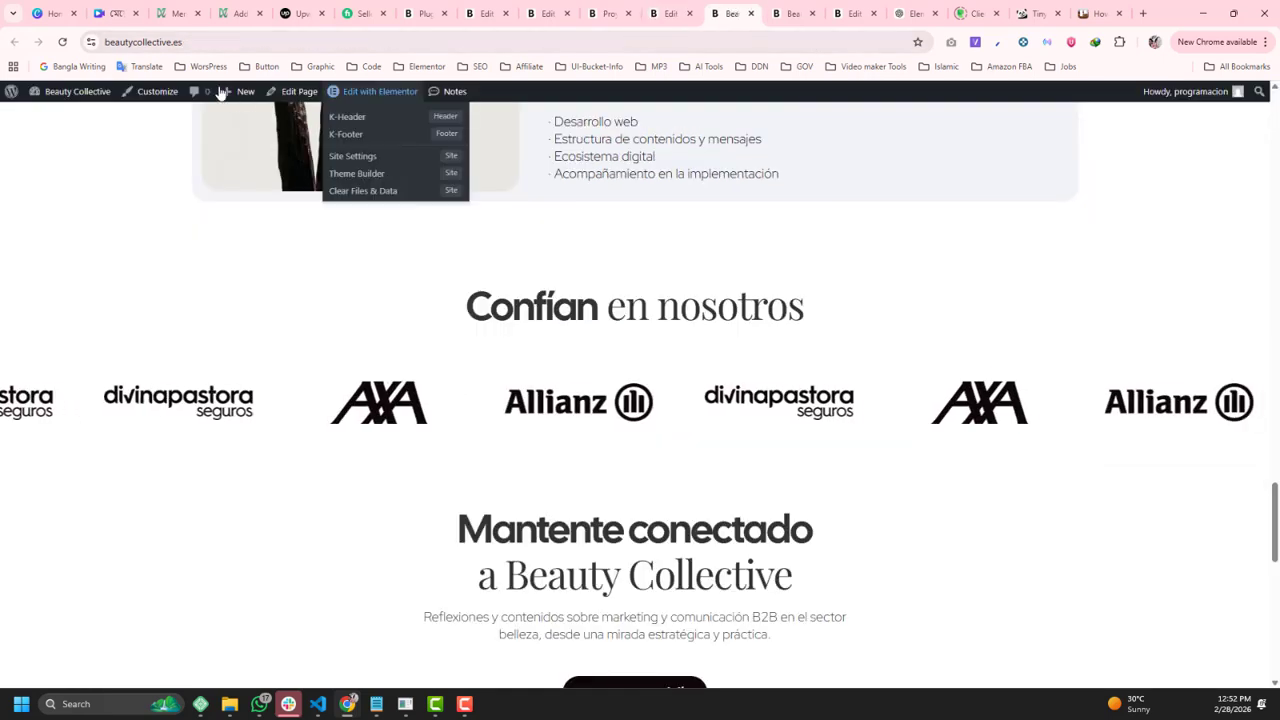
pyautogui.click(64, 42)
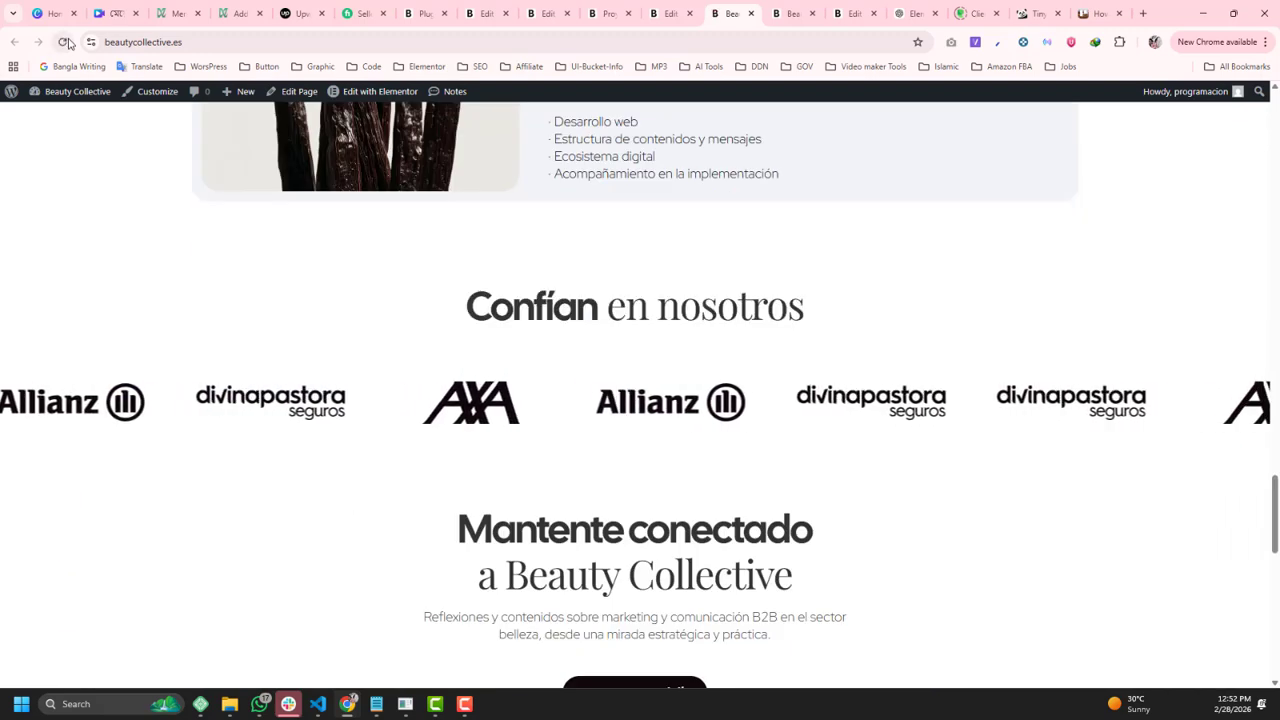
# Inspect the markup of the "Confían en nosotros" logo carousel on the live page, including its swiper-wrapper element.
pyautogui.rightClick(587, 411)
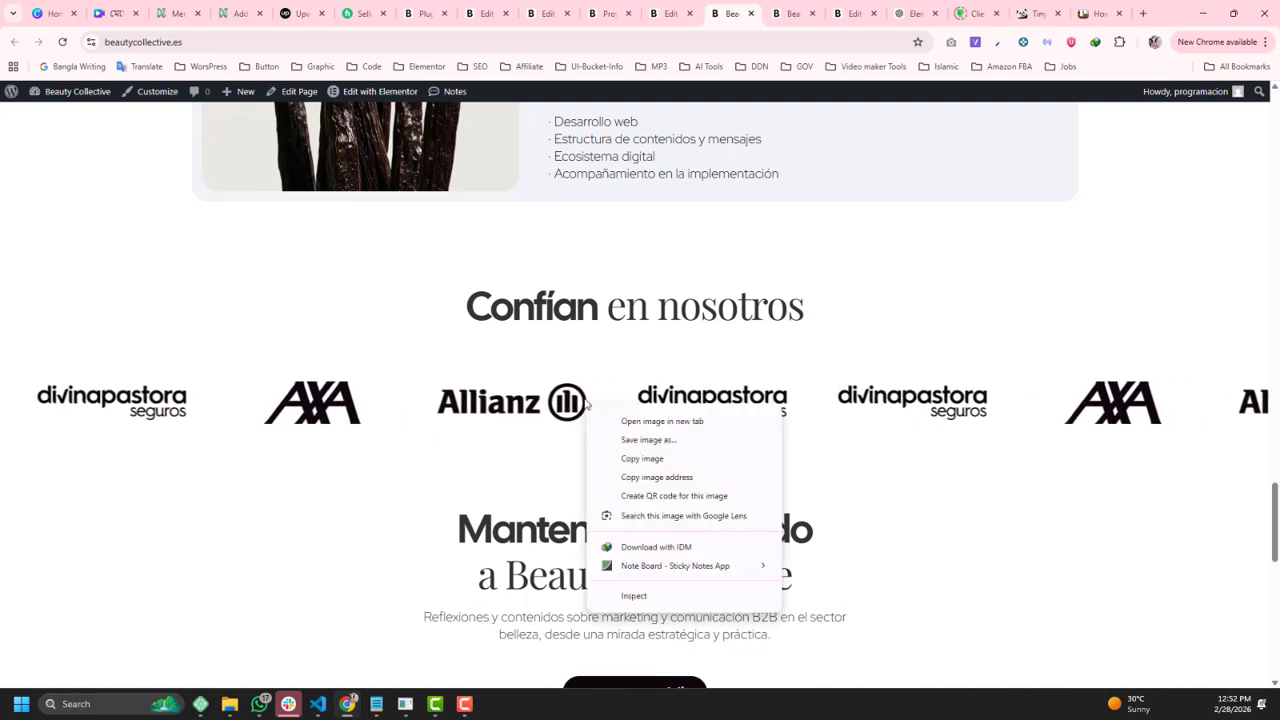
pyautogui.click(607, 594)
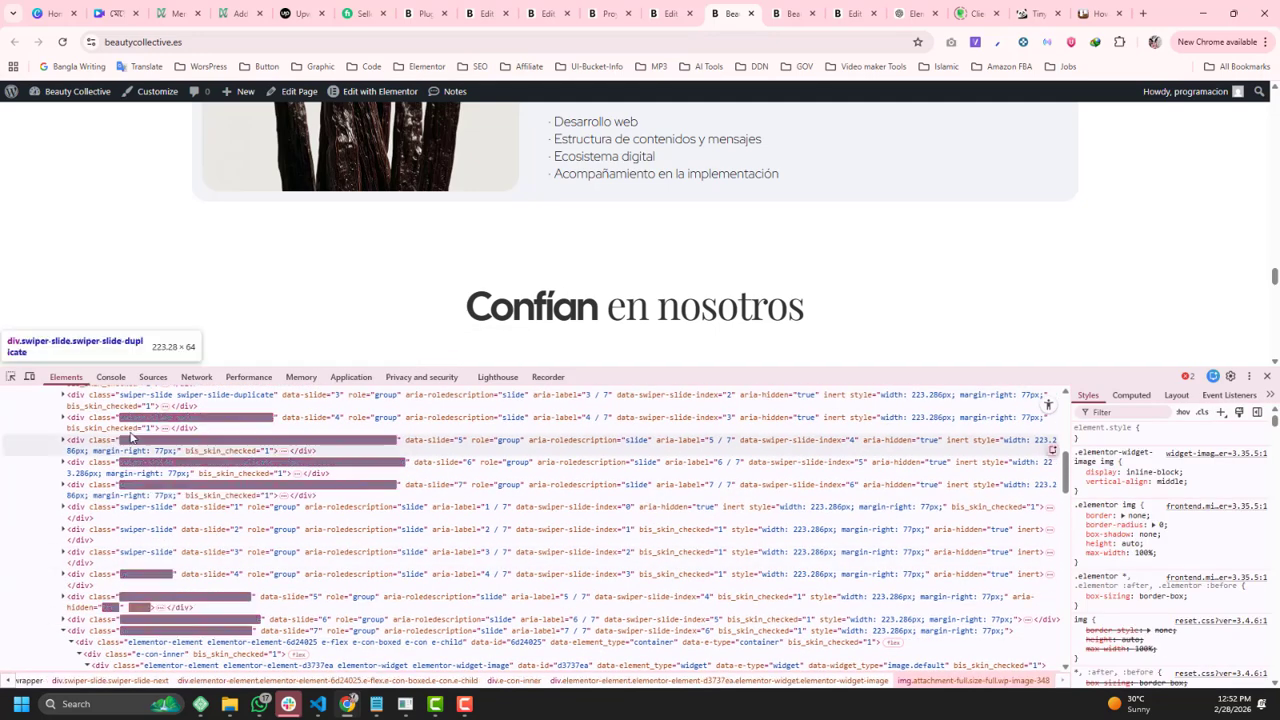
pyautogui.scroll(2, 127, 437)
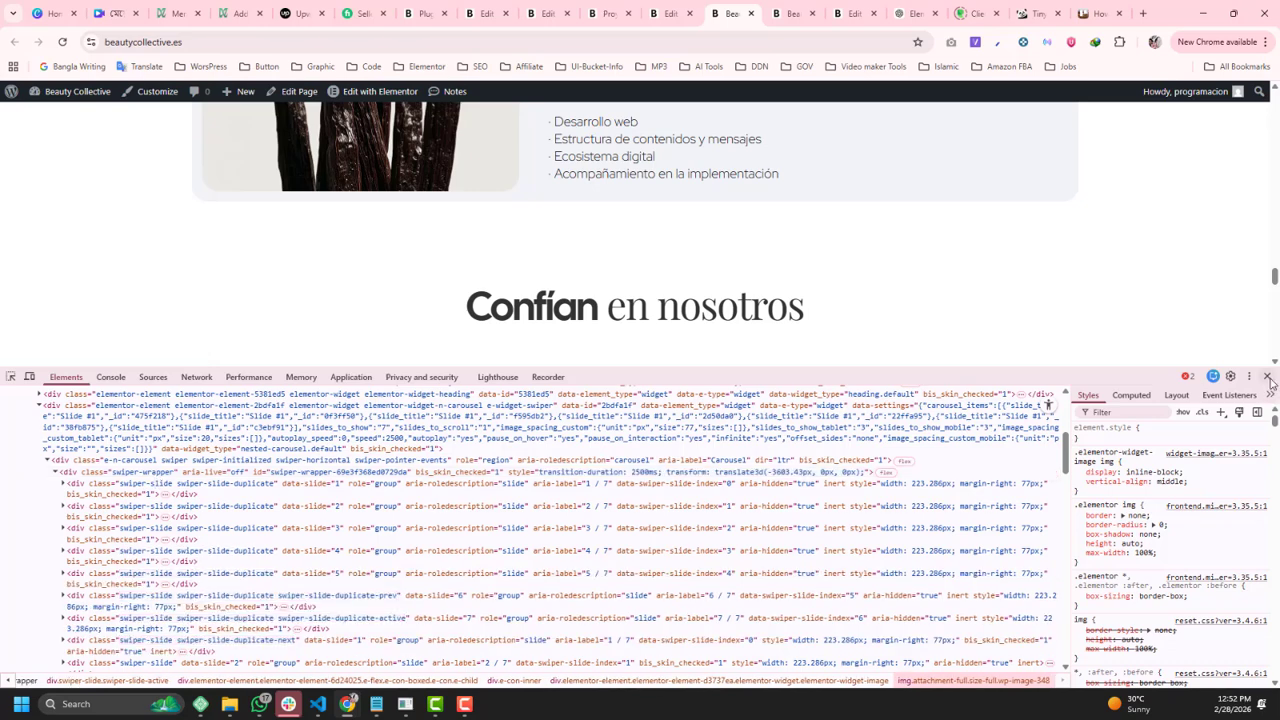
pyautogui.press('F12')
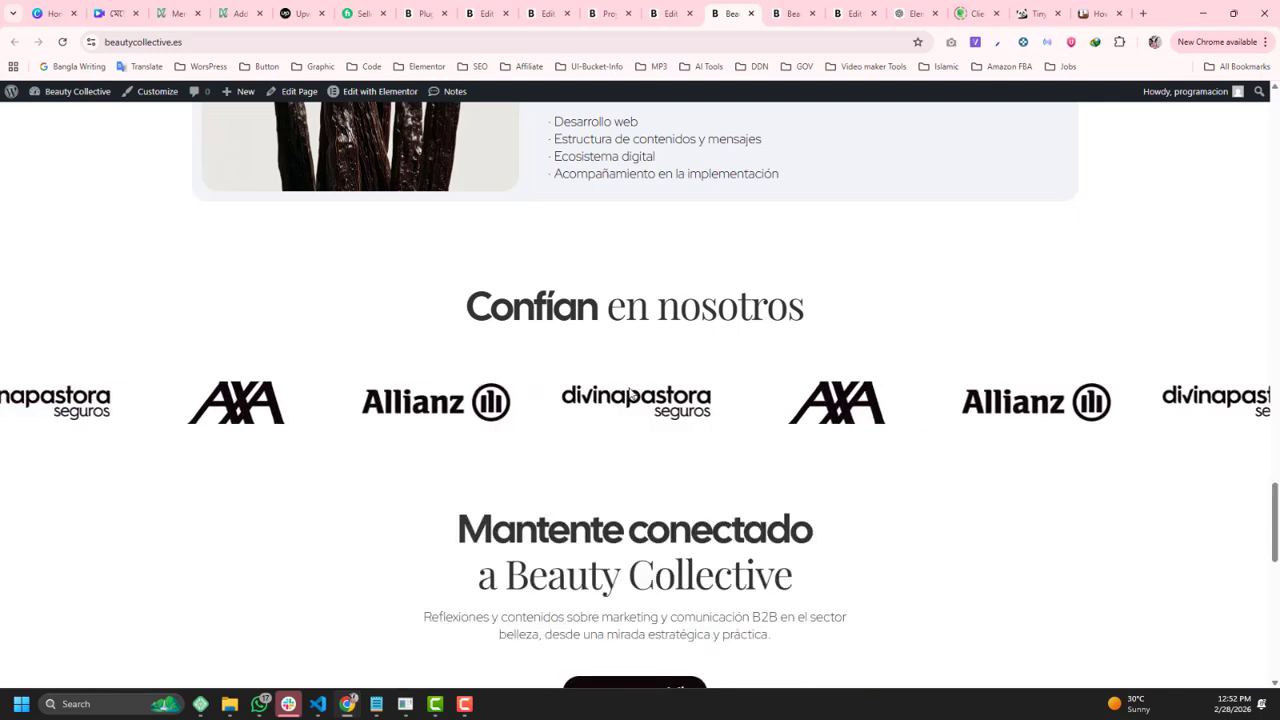
# Examine the motion of the large image carousel below the main headline on the live home page.
pyautogui.scroll(5, 934, 346)
pyautogui.scroll(15, 1076, 386)
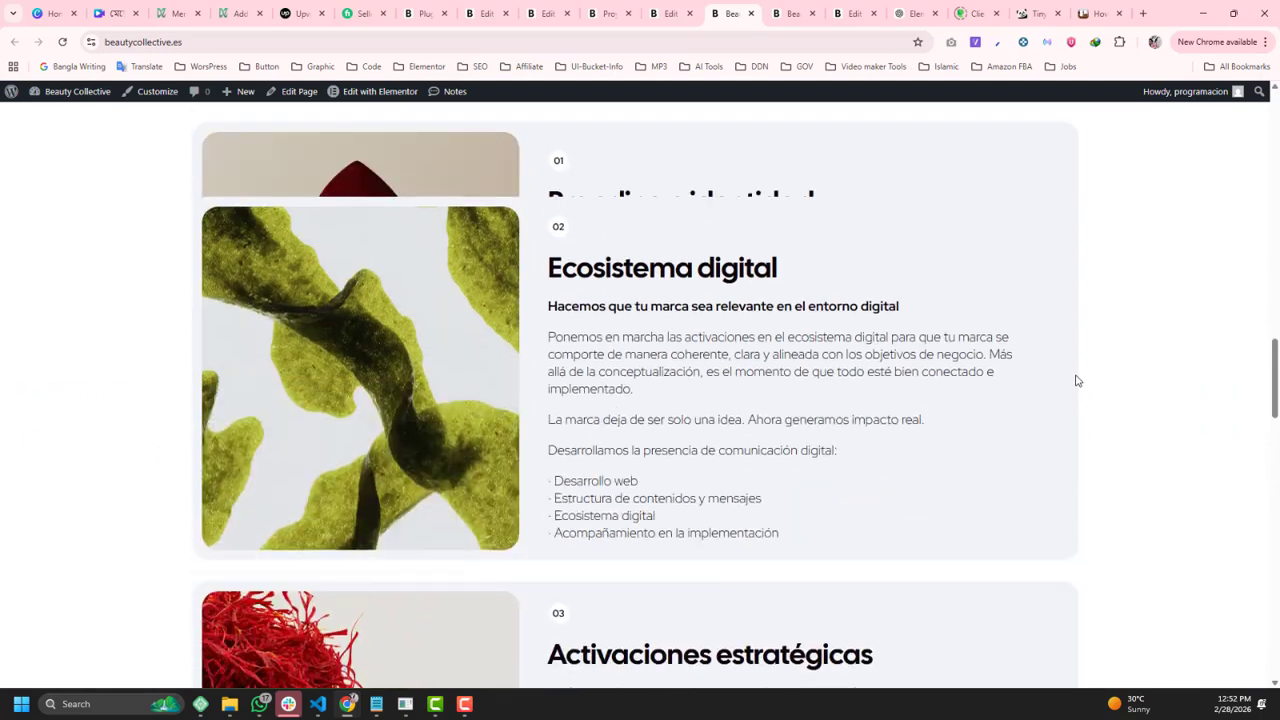
pyautogui.scroll(5, 1076, 373)
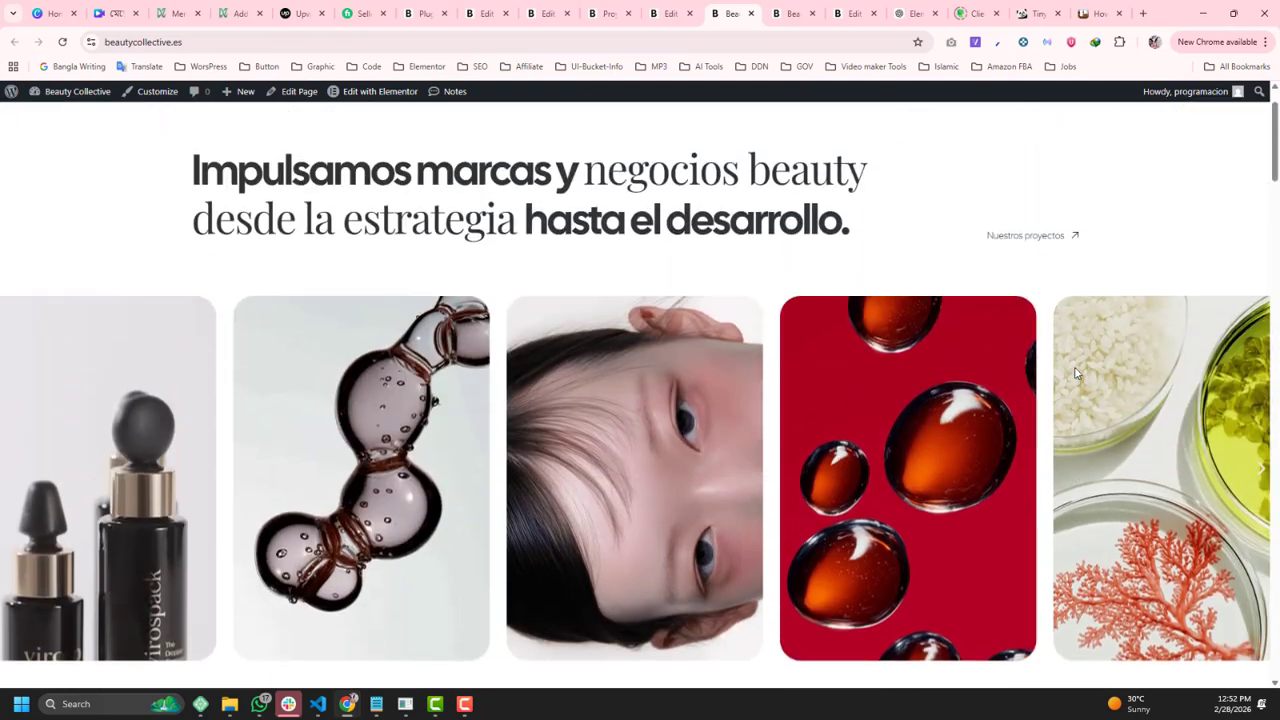
pyautogui.scroll(-2, 629, 281)
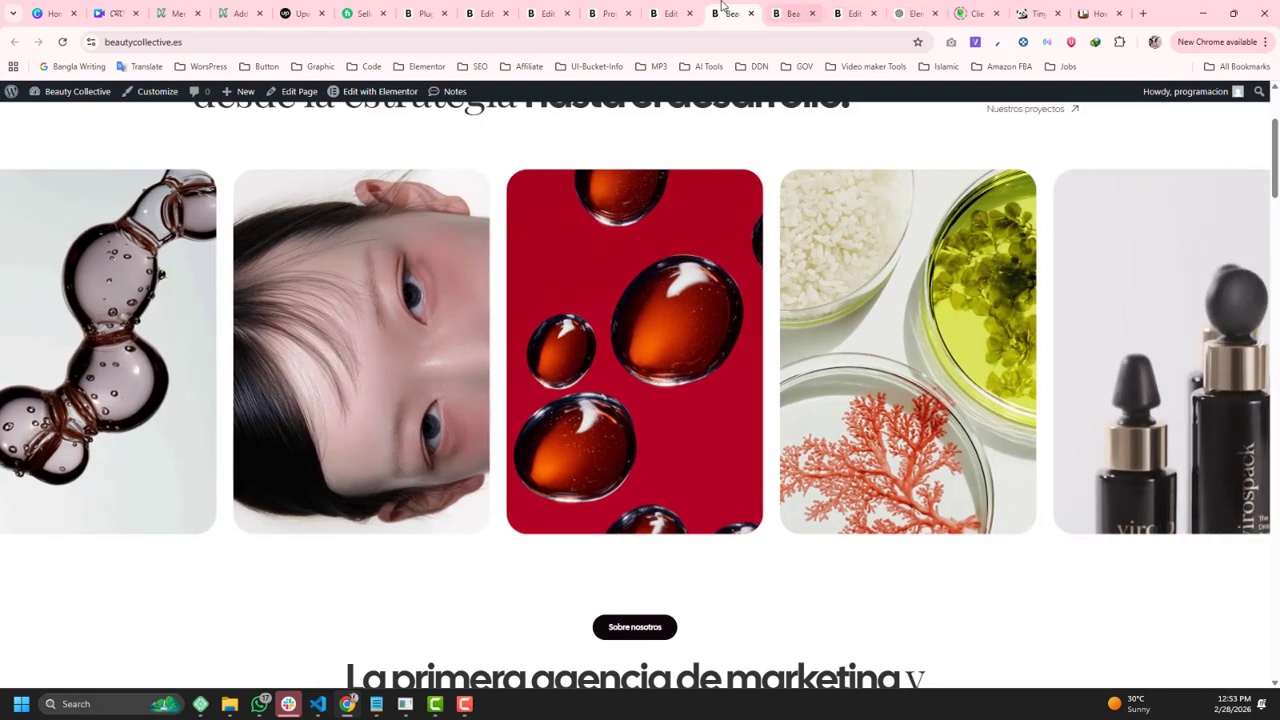
# Open the image carousel below the main headline for editing in the Home page editor, moving the Structure window clear of its edit handle.
pyautogui.click(668, 13)
pyautogui.scroll(2, 88, 305)
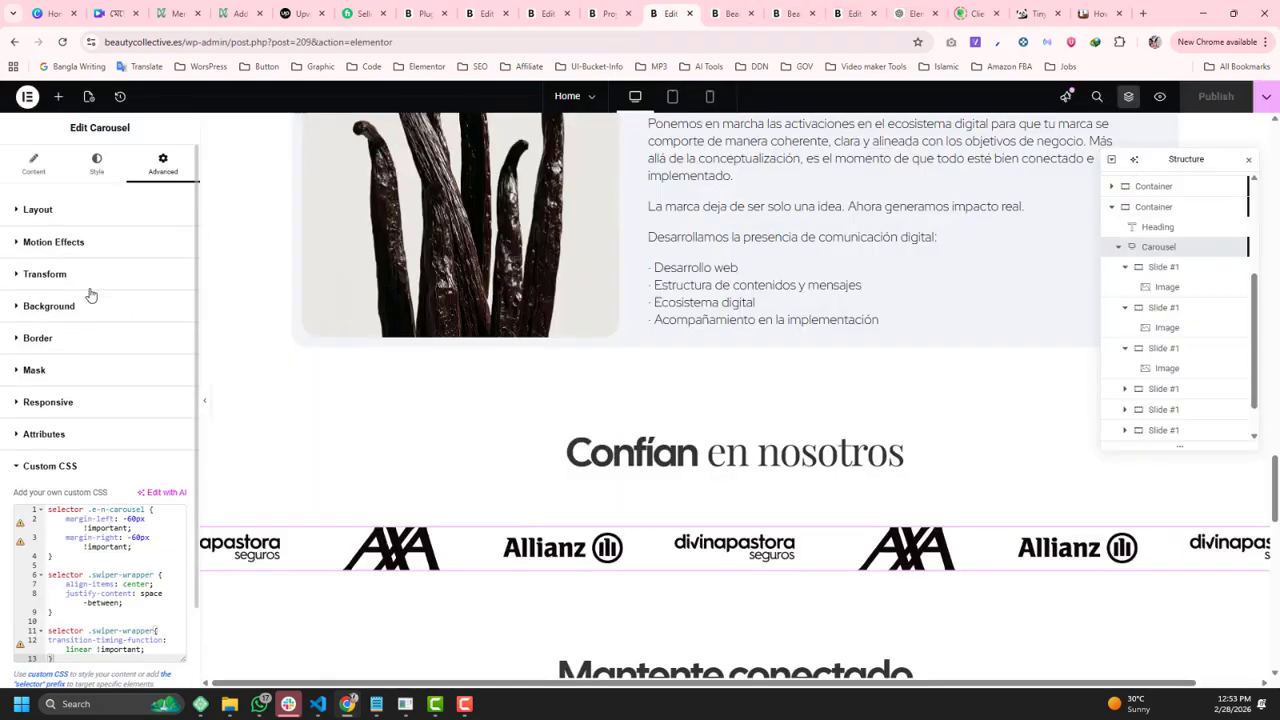
pyautogui.scroll(15, 668, 262)
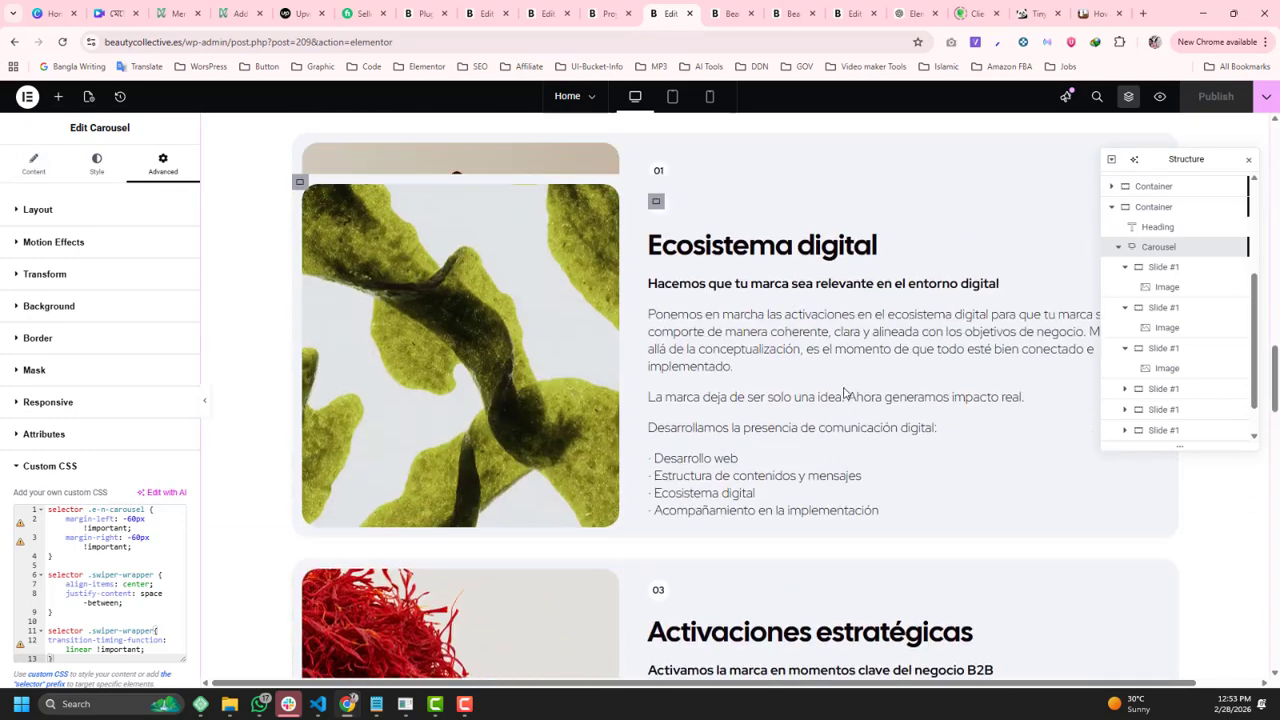
pyautogui.scroll(6, 843, 388)
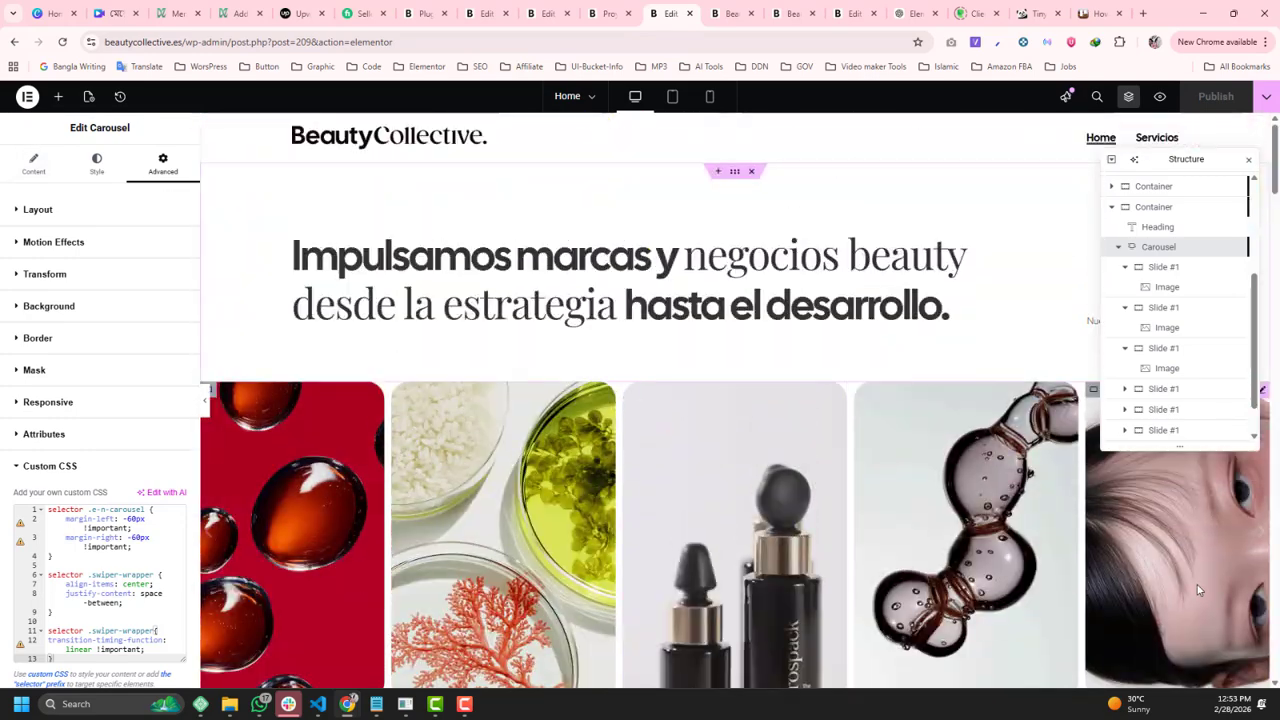
pyautogui.moveTo(1188, 163); pyautogui.dragTo(966, 147)
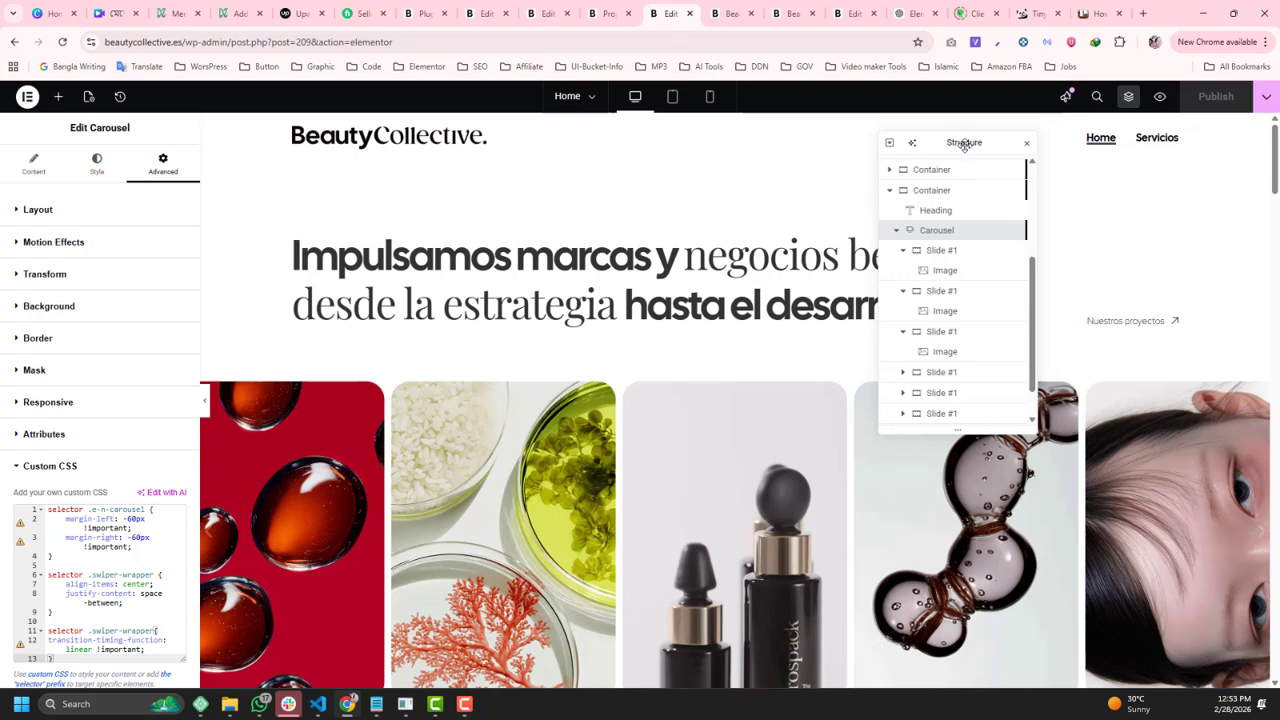
pyautogui.click(1262, 391)
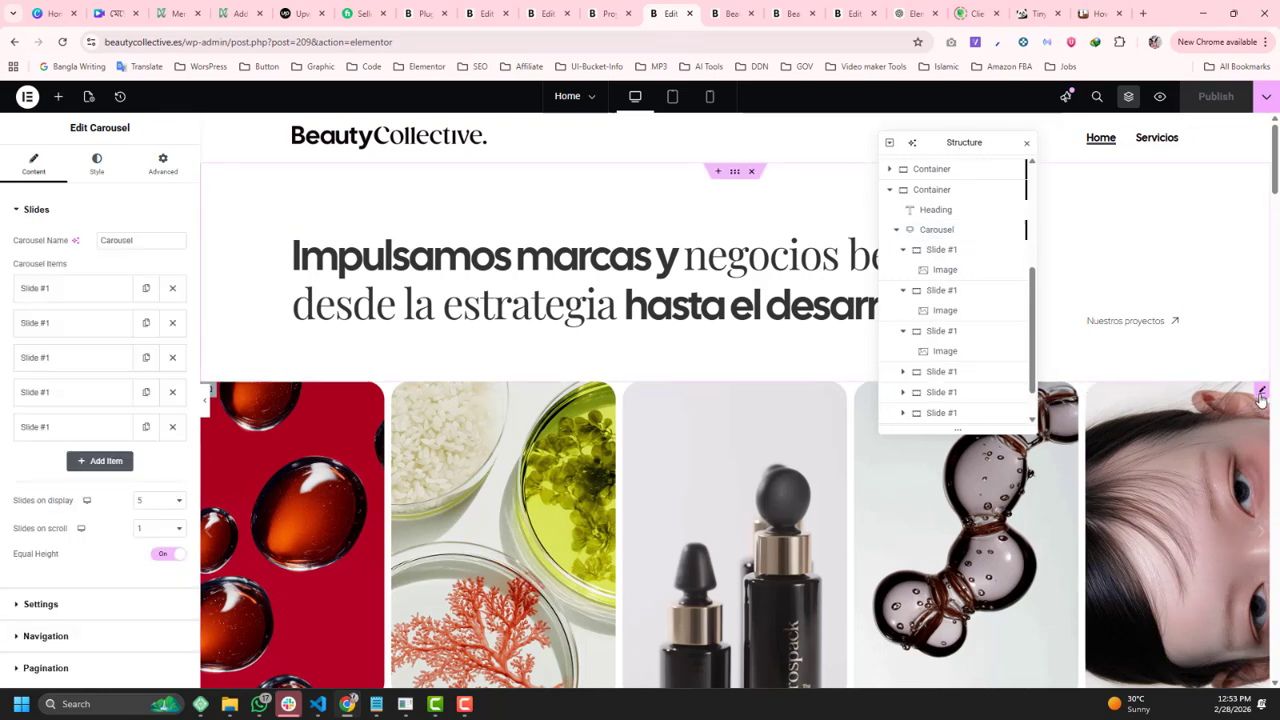
# Set the headline image carousel's scroll speed to 0 ms and edit its transition duration.
pyautogui.scroll(-2, 62, 573)
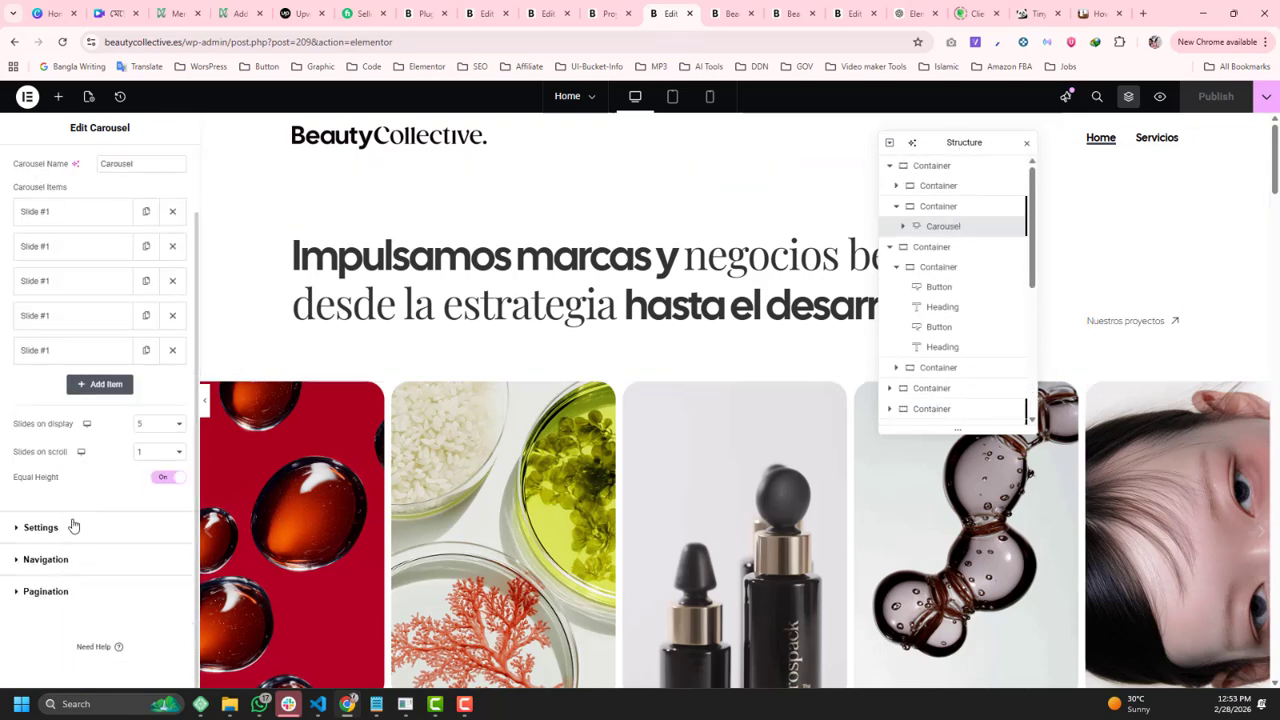
pyautogui.click(51, 530)
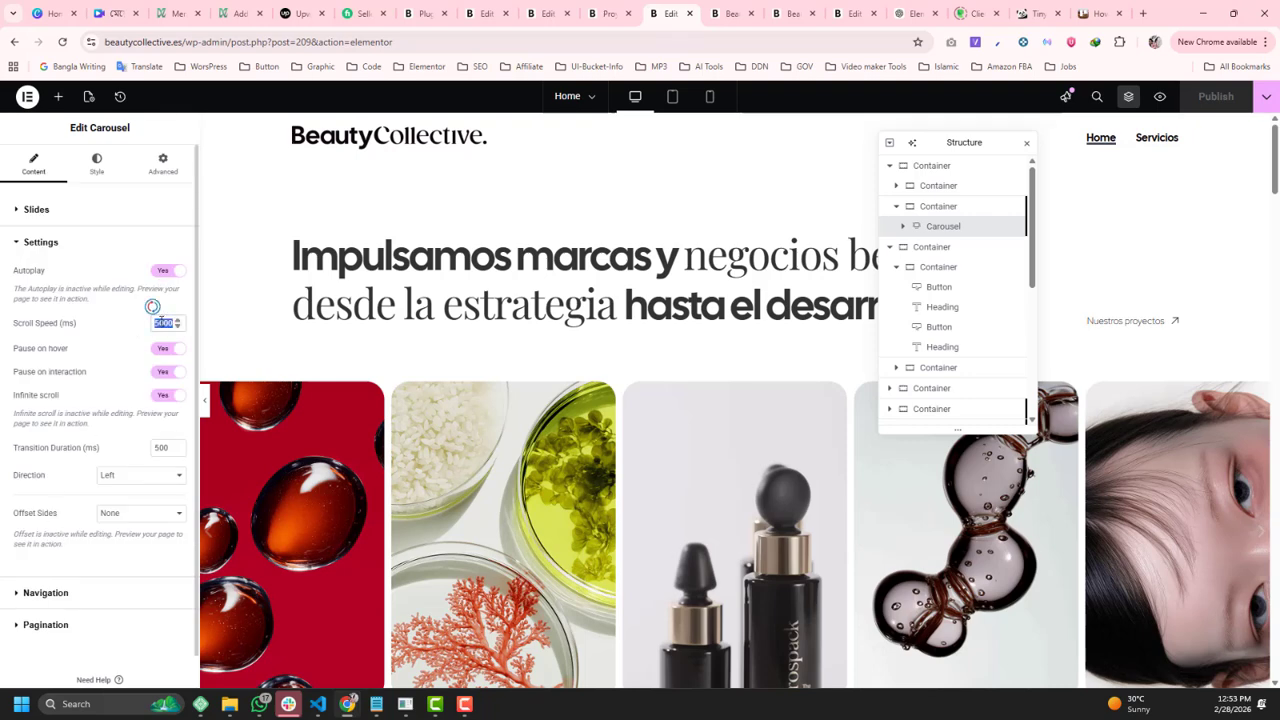
pyautogui.write('1')
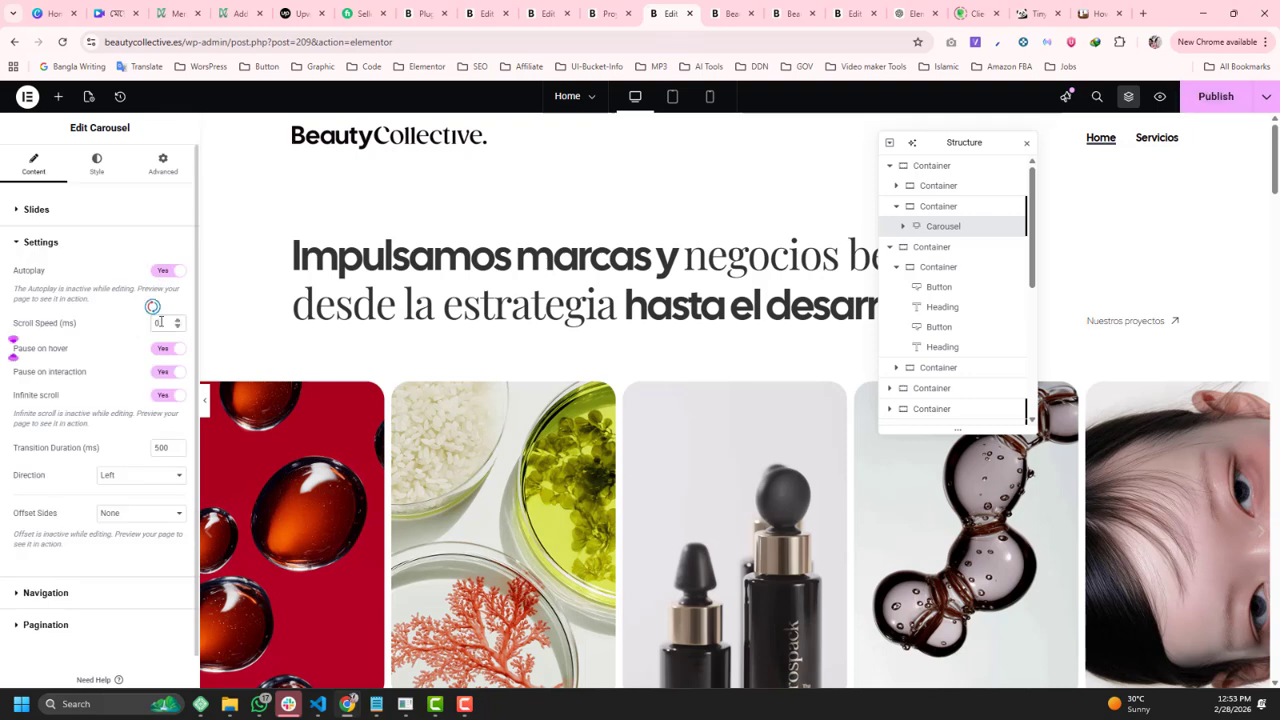
pyautogui.doubleClick(160, 447)
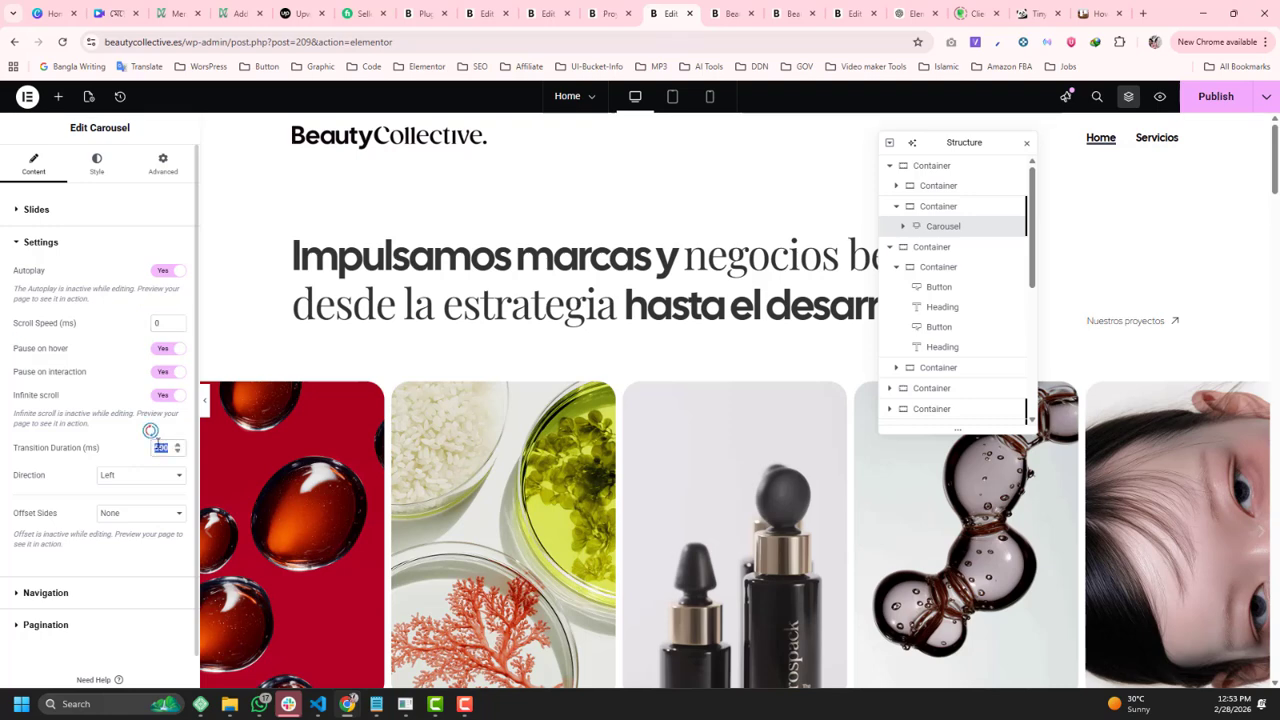
pyautogui.click(155, 447)
# Insert the custom CSS rule "selector .swiper-wrapper{ transition-timing-function: linear !important; }" above the headline image carousel's 767px media query.
pyautogui.click(154, 180)
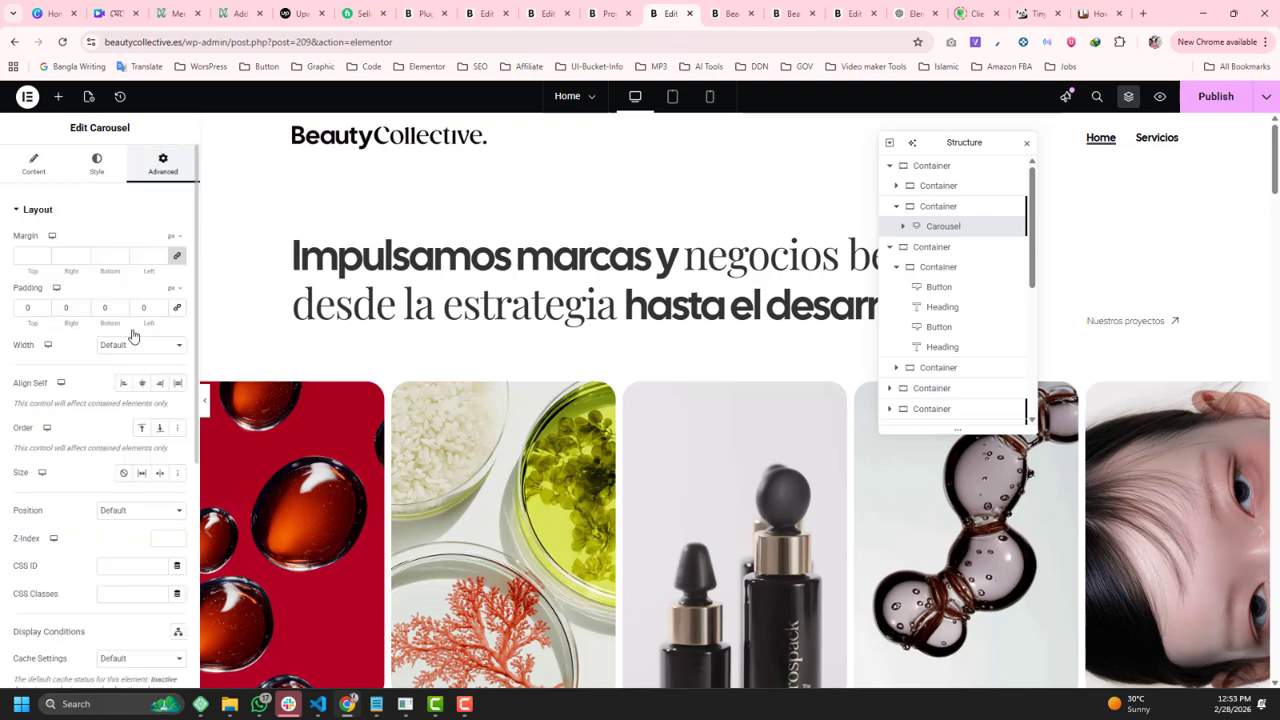
pyautogui.scroll(-5, 91, 541)
pyautogui.scroll(-2, 91, 541)
pyautogui.click(77, 594)
pyautogui.scroll(-1, 90, 545)
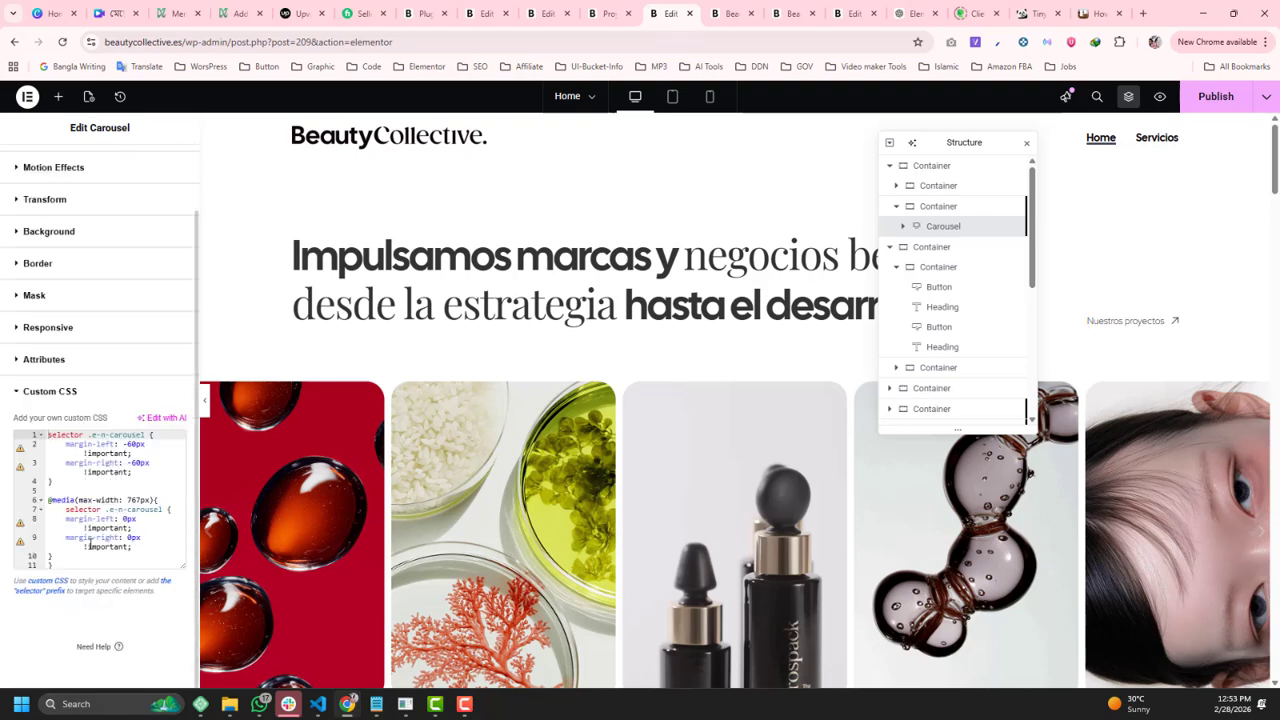
pyautogui.click(68, 564)
pyautogui.click(77, 490)
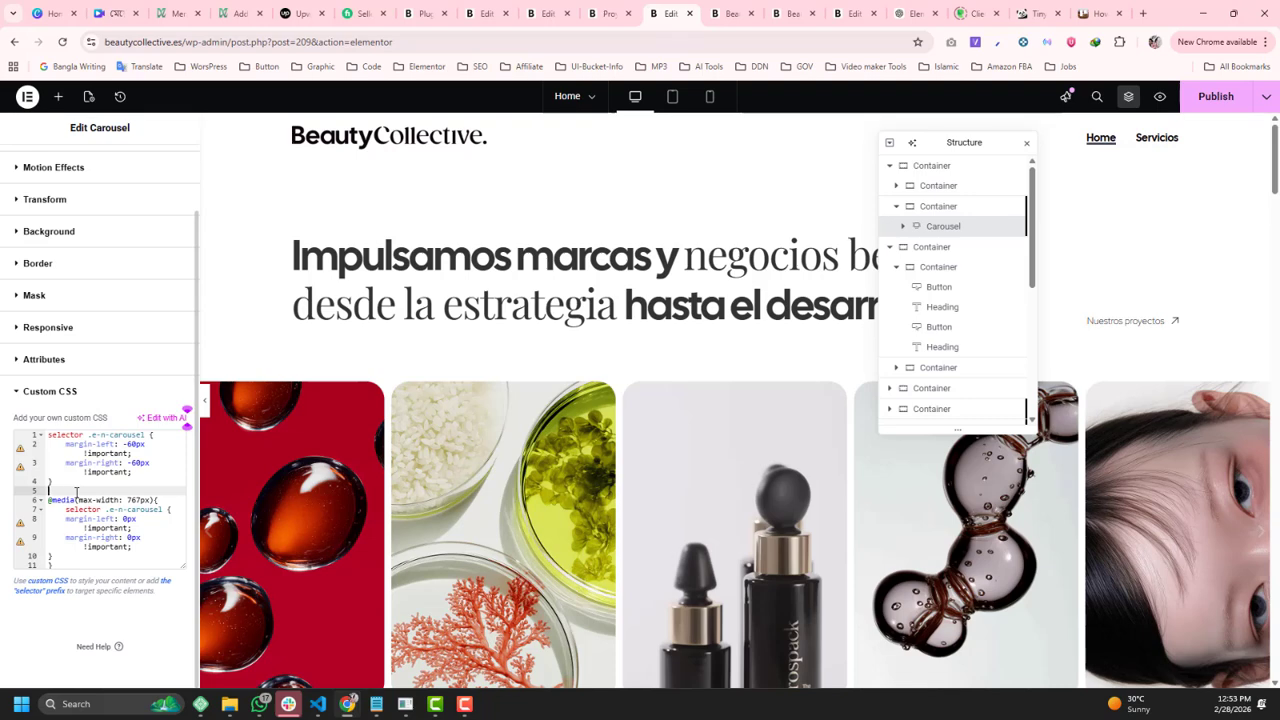
pyautogui.write('selector .swiper-wrapper{ transition-timing-function: linear !important;')
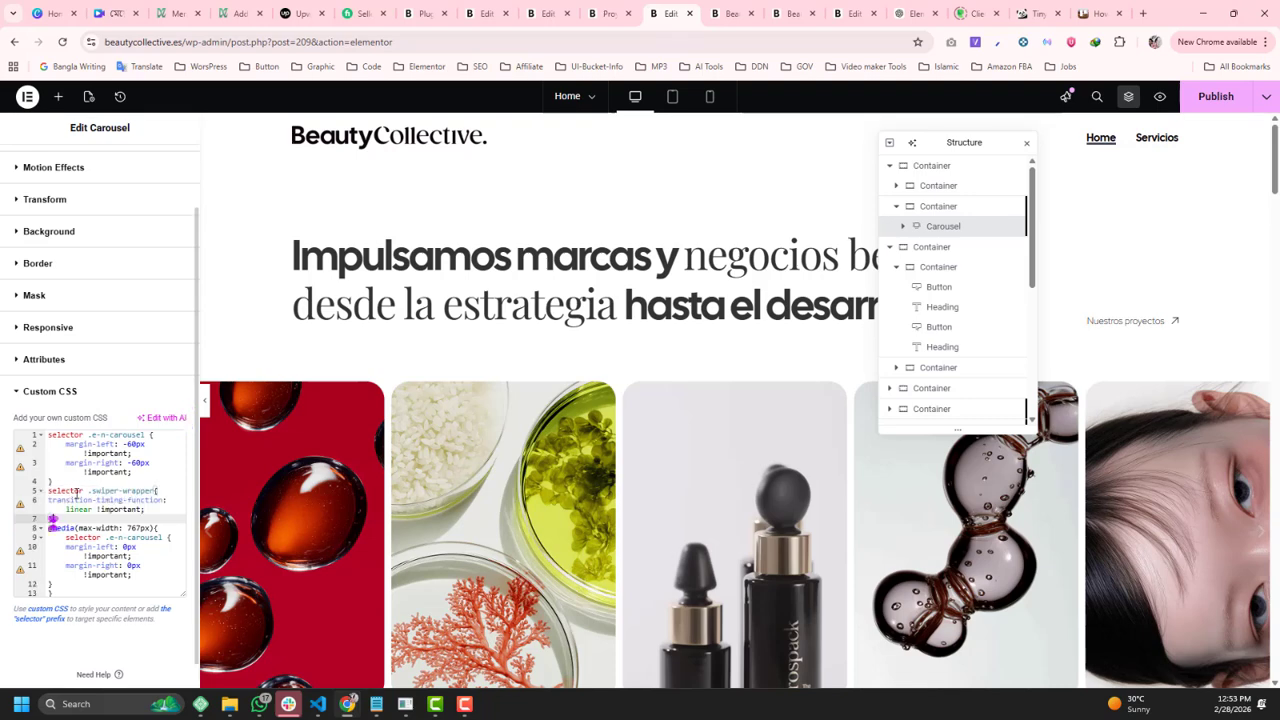
# Publish the Home page and reload the live home page to check the headline image carousel.
pyautogui.click(1226, 99)
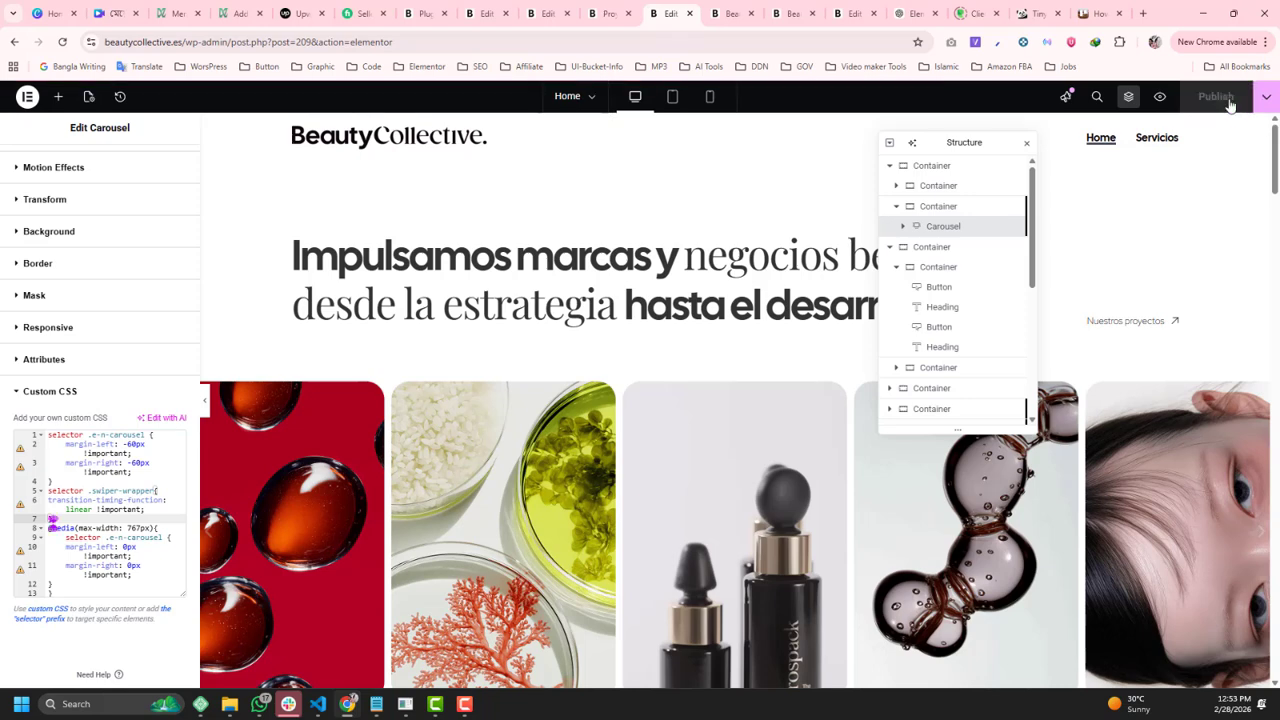
pyautogui.click(730, 13)
pyautogui.click(63, 42)
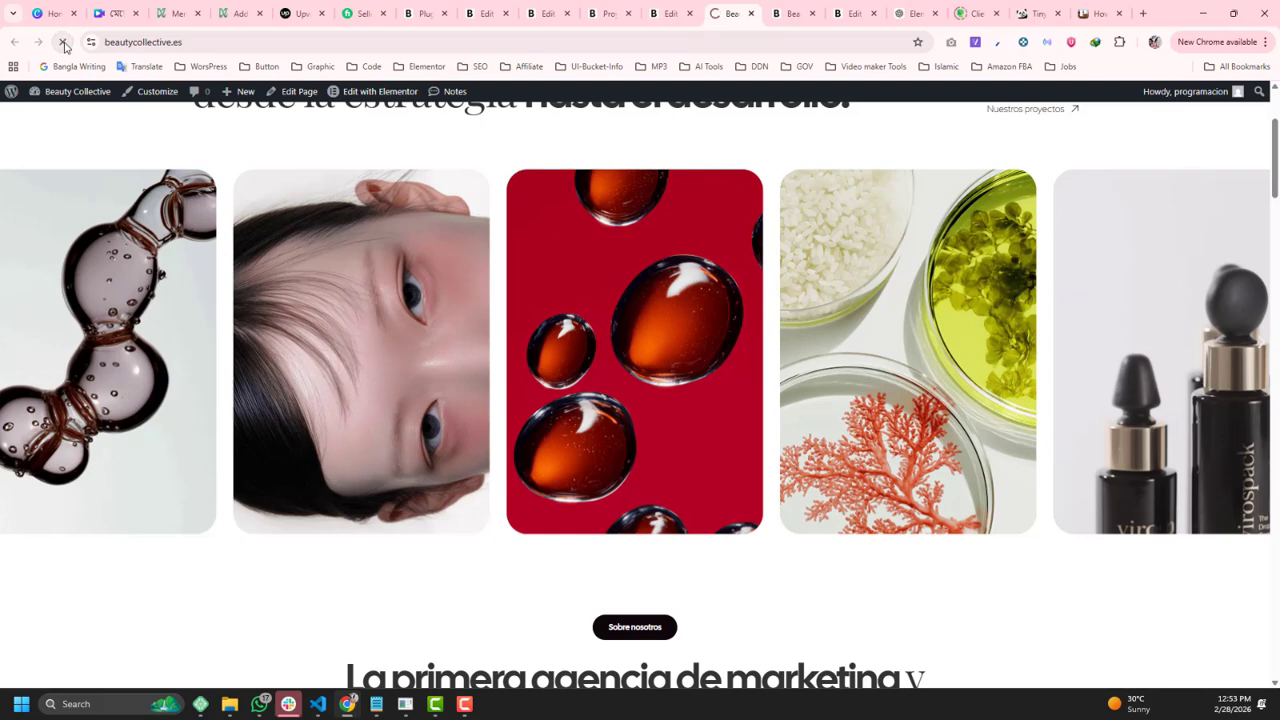